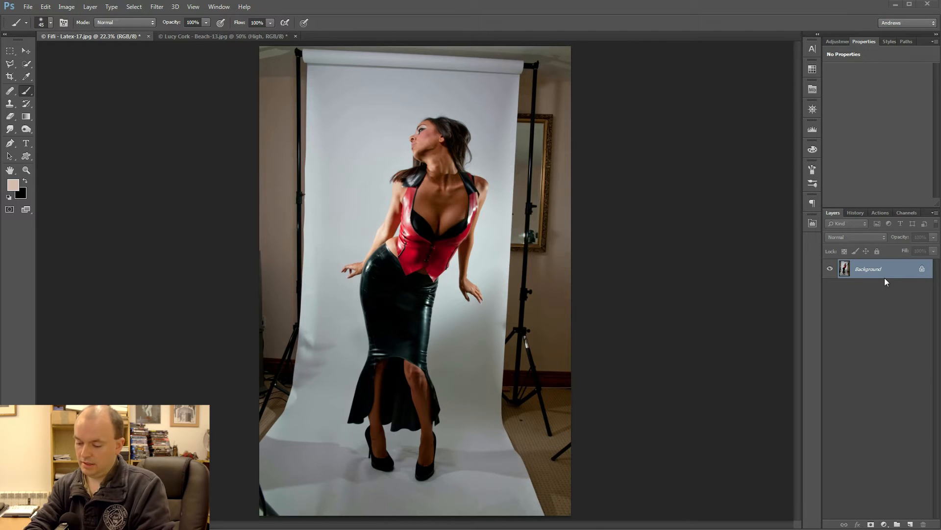
# Step: Duplicate the Background layer twice and rename the topmost copy High
pyautogui.hotkey('ctrl', 'j')
pyautogui.hotkey('ctrl', 'j')
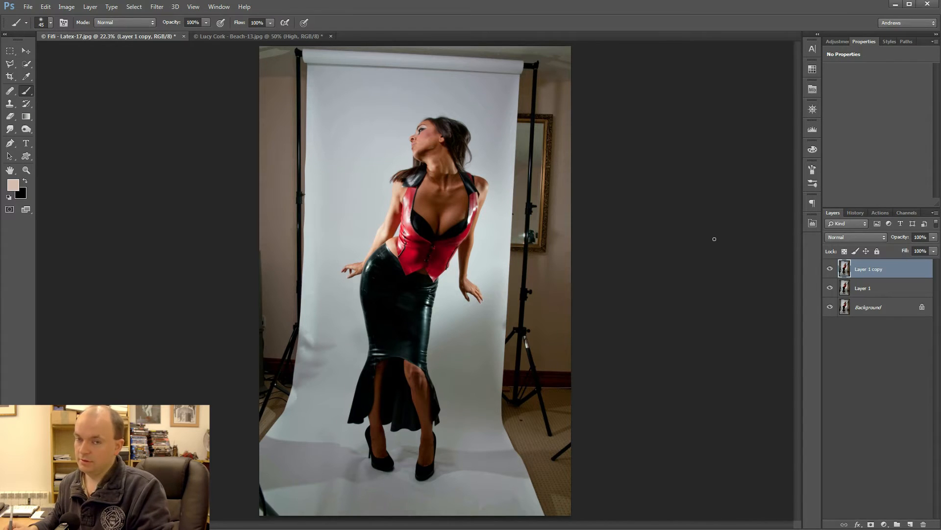
pyautogui.doubleClick(870, 270)
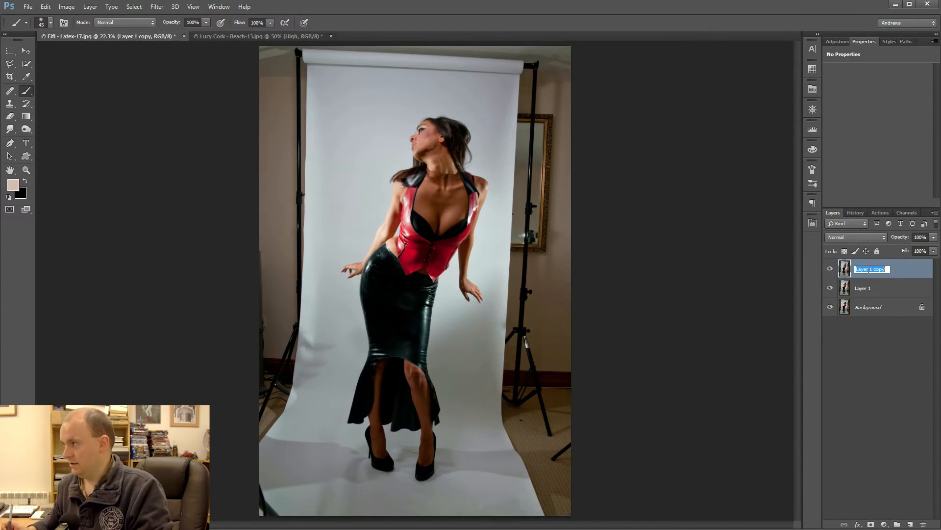
pyautogui.write('High')
pyautogui.press('Return')
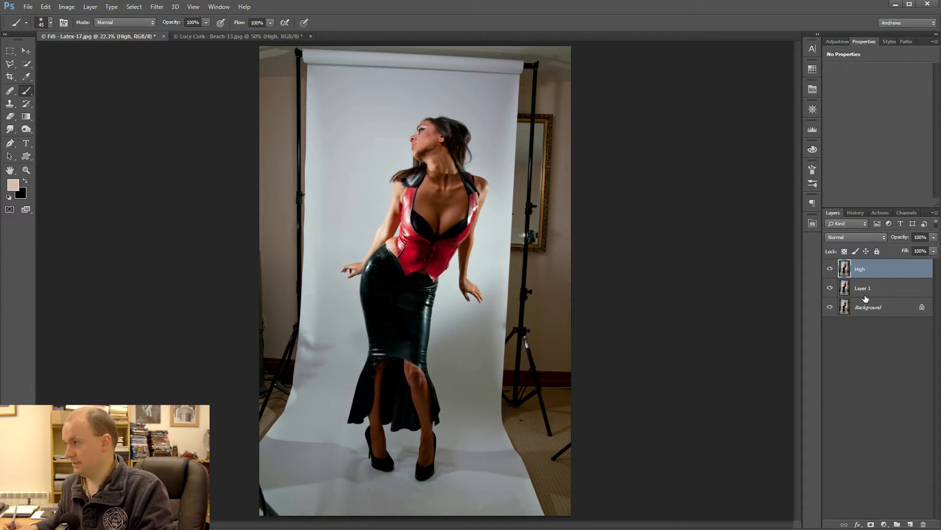
# Step: Rename the middle layer, the first copy of the background, as Low
pyautogui.doubleClick(865, 288)
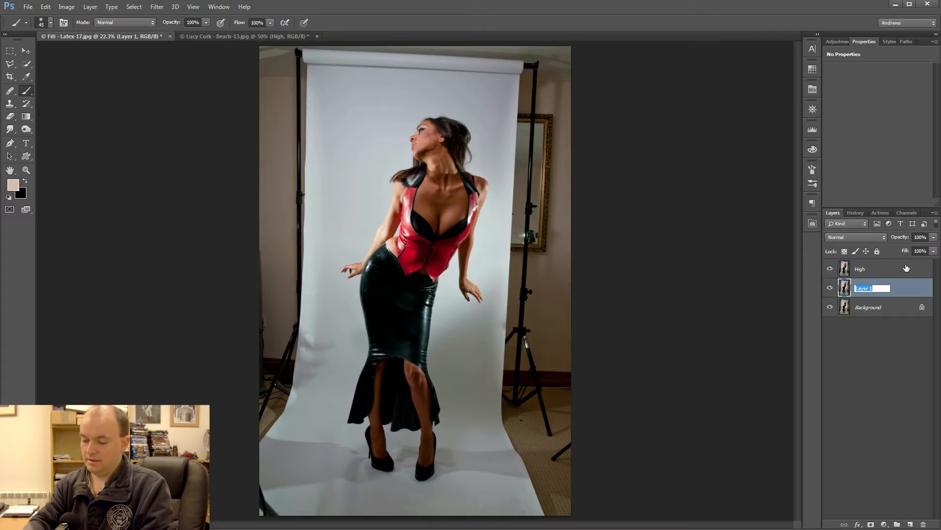
pyautogui.write('Low')
pyautogui.press('Return')
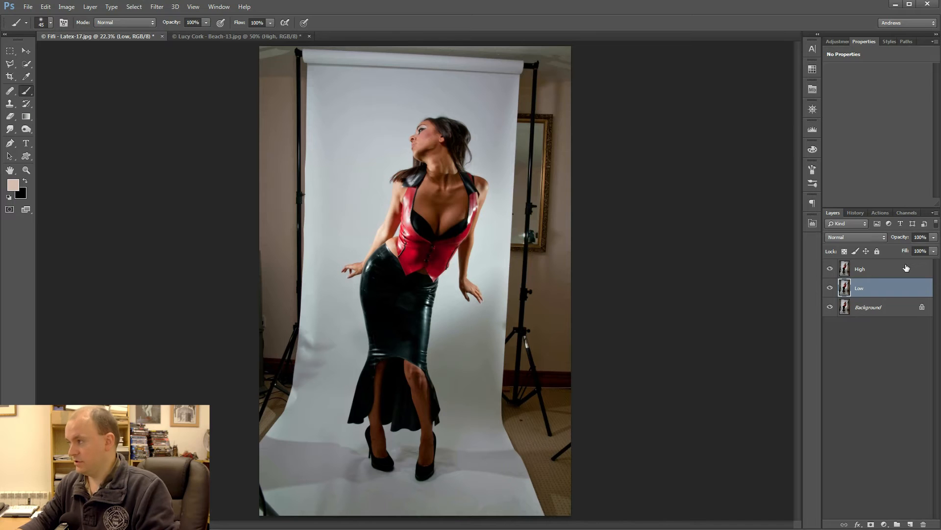
# Step: Apply a High Pass filter with a radius of 3.5 pixels to the High layer
pyautogui.click(830, 271)
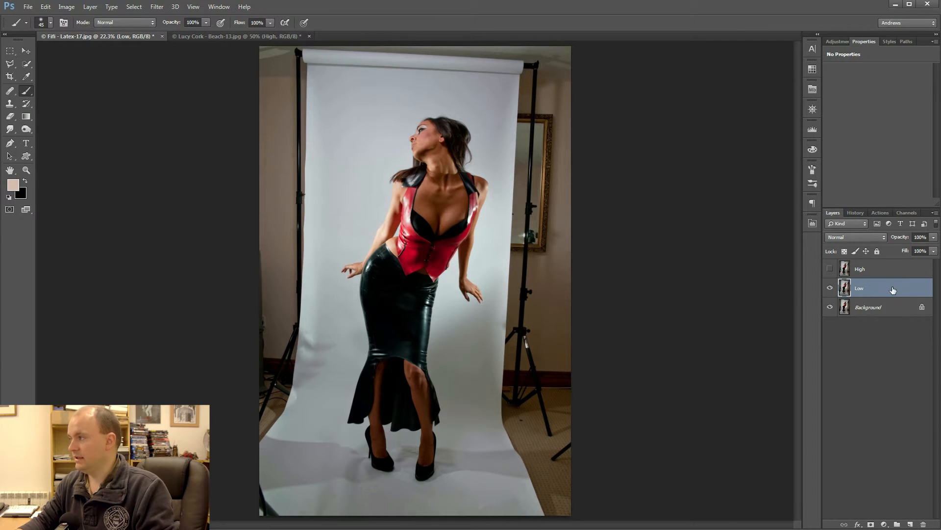
pyautogui.click(830, 269)
pyautogui.click(891, 274)
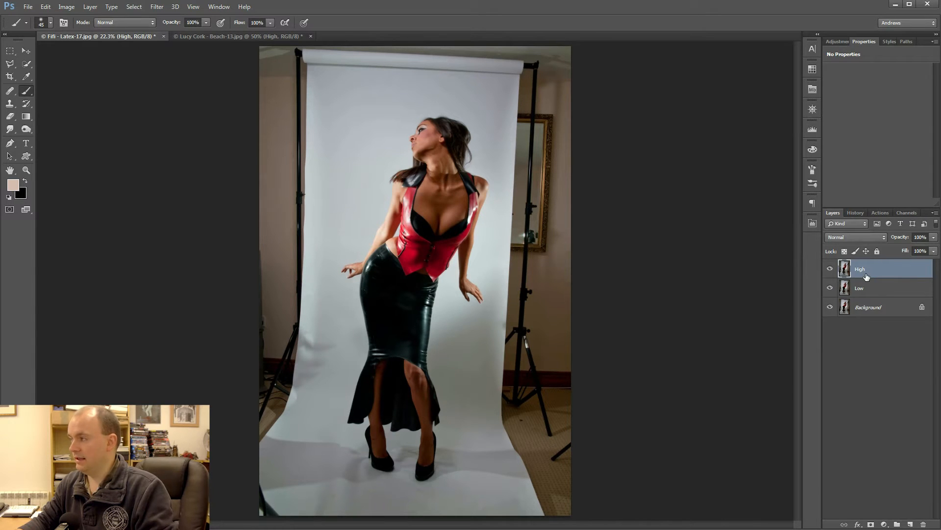
pyautogui.click(155, 8)
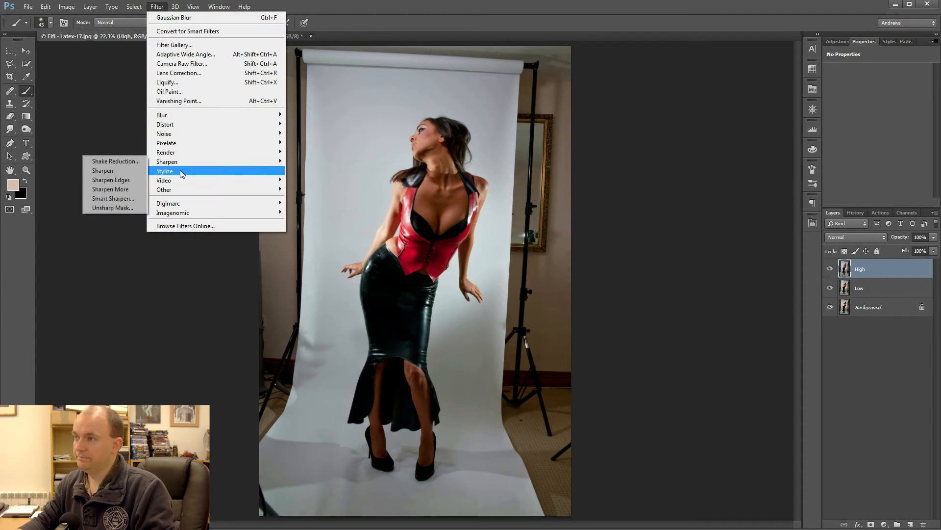
pyautogui.moveTo(184, 193)
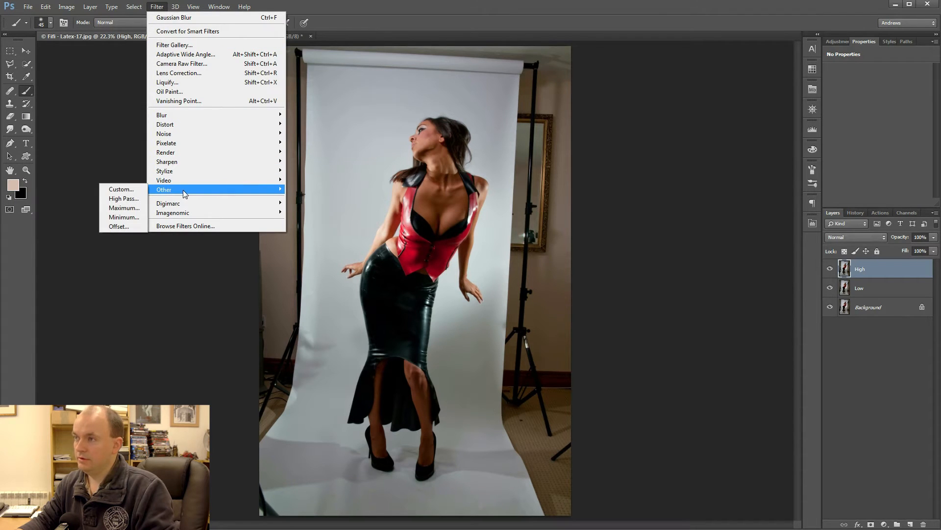
pyautogui.click(123, 199)
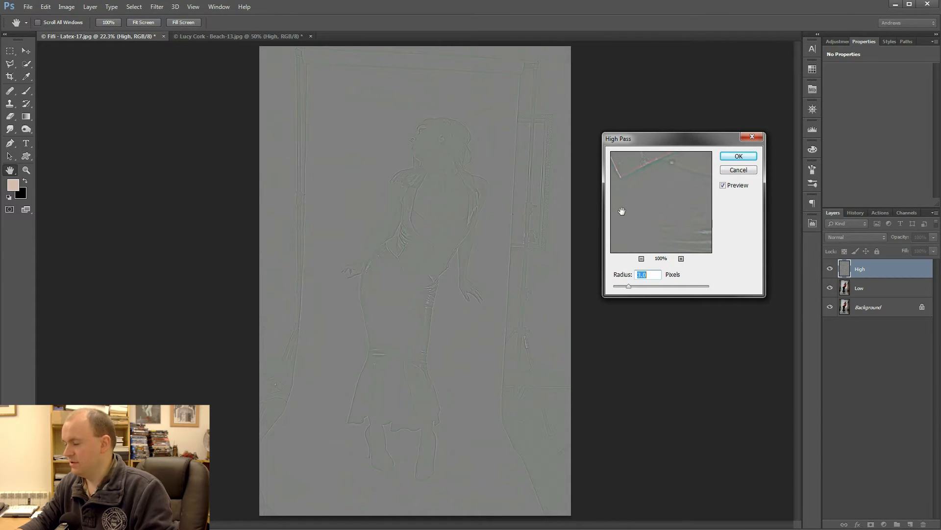
pyautogui.write('3.5')
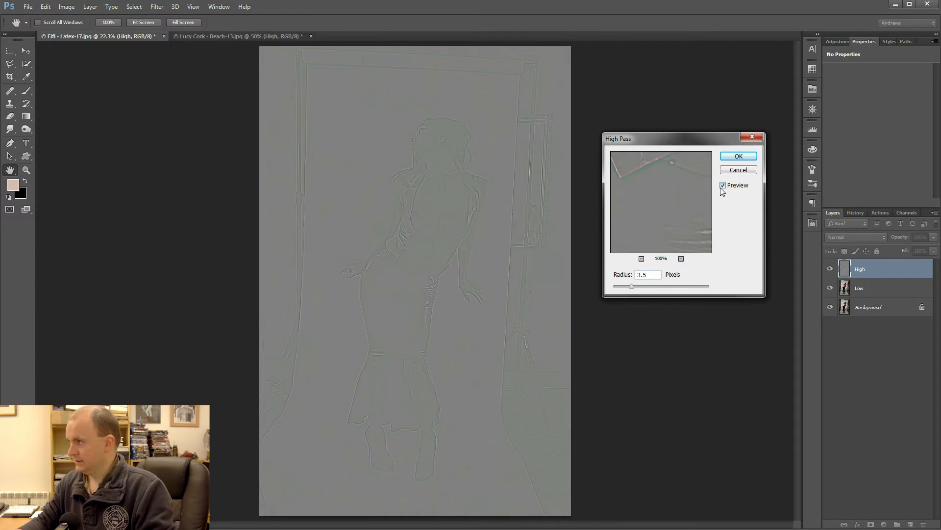
pyautogui.click(738, 157)
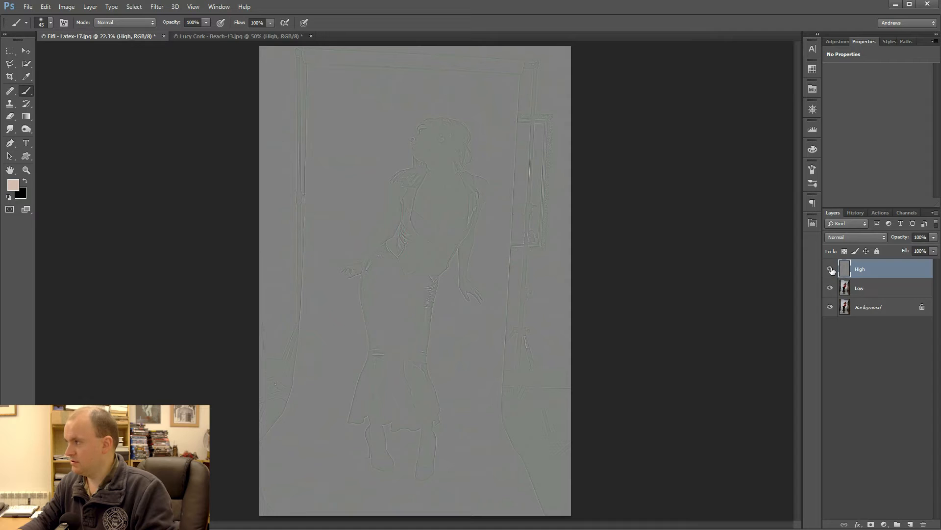
# Step: Hide the High layer and apply a Gaussian Blur with a 3.5 pixel radius to the Low layer
pyautogui.click(830, 269)
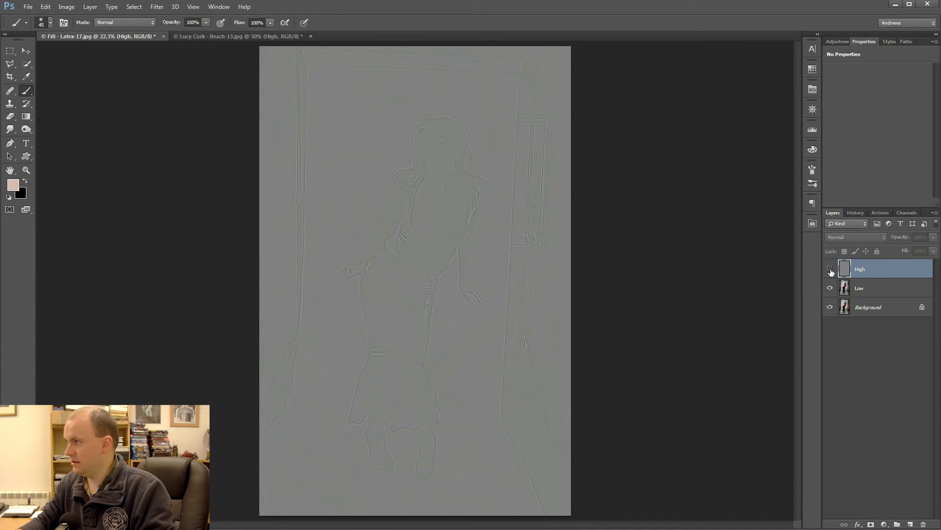
pyautogui.click(872, 288)
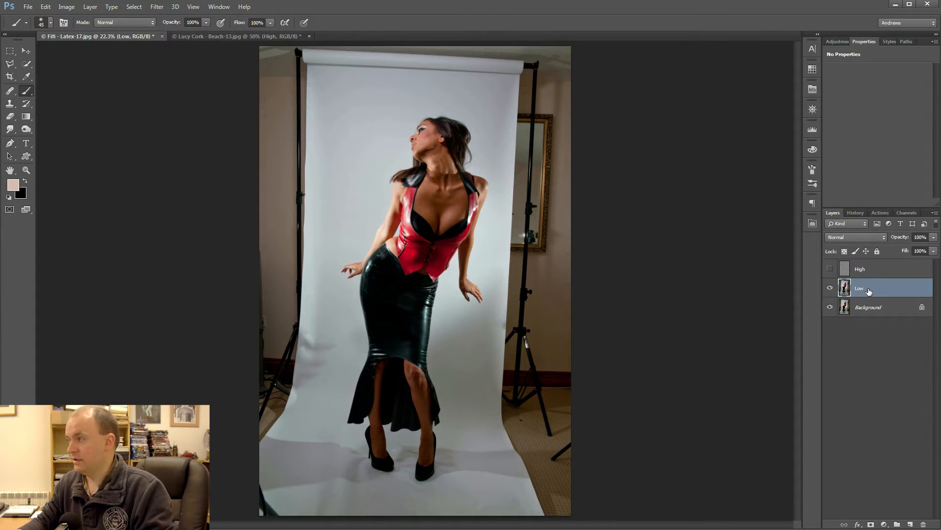
pyautogui.click(157, 7)
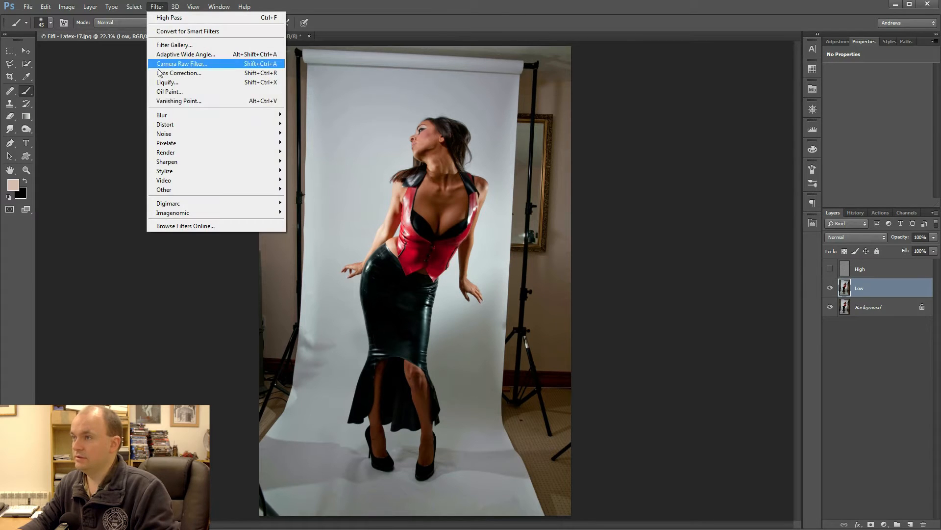
pyautogui.moveTo(163, 118)
pyautogui.click(124, 185)
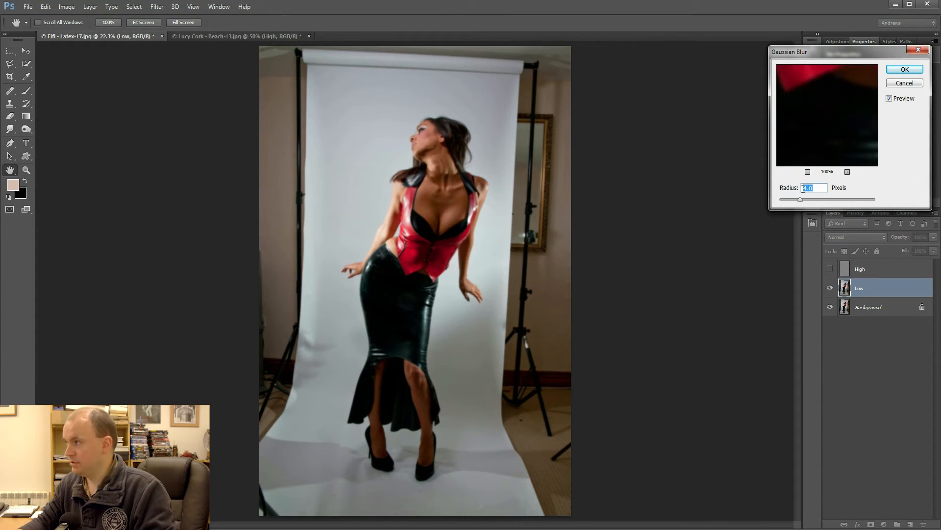
pyautogui.write('3.5')
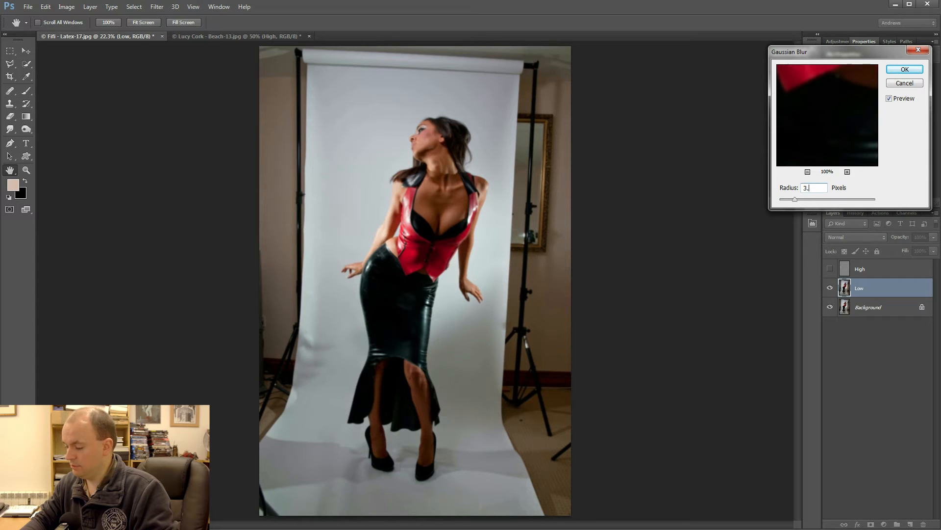
pyautogui.click(905, 70)
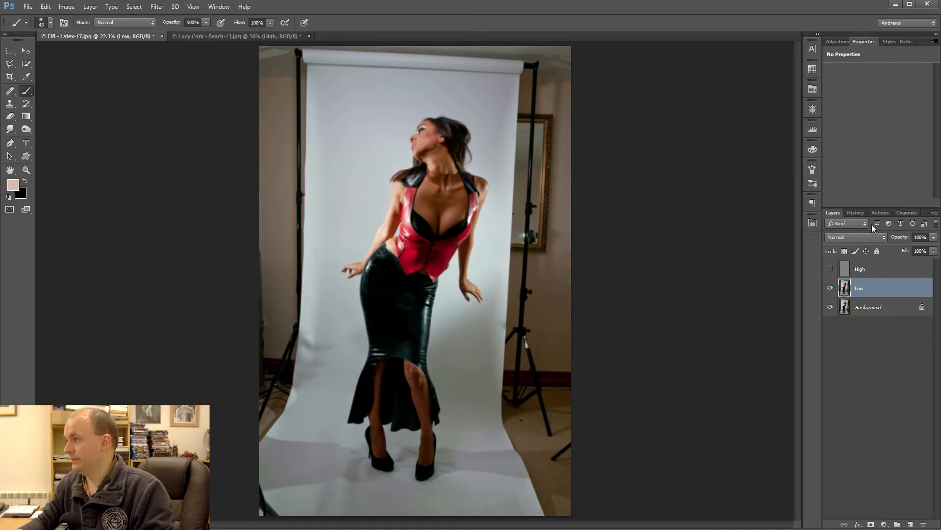
# Step: Show the High layer again and set it to Linear Light blending at 50% opacity
pyautogui.click(844, 268)
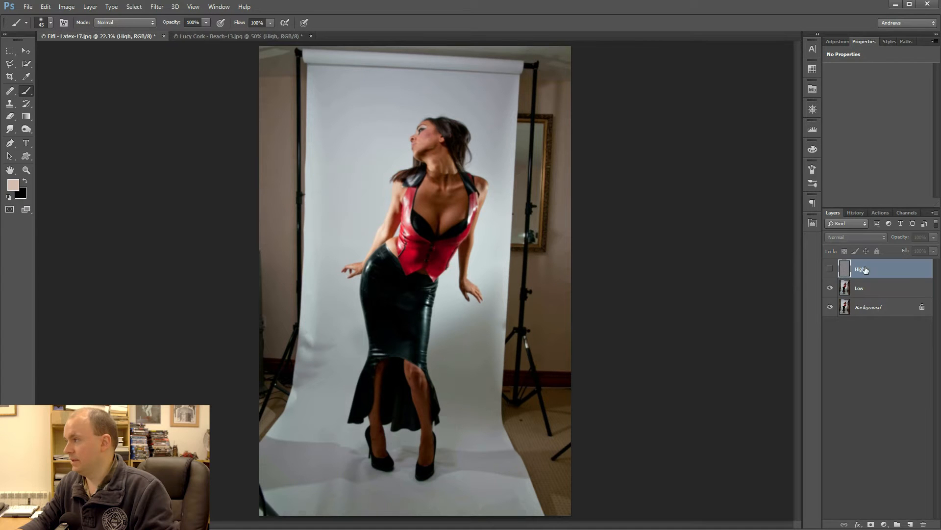
pyautogui.click(829, 270)
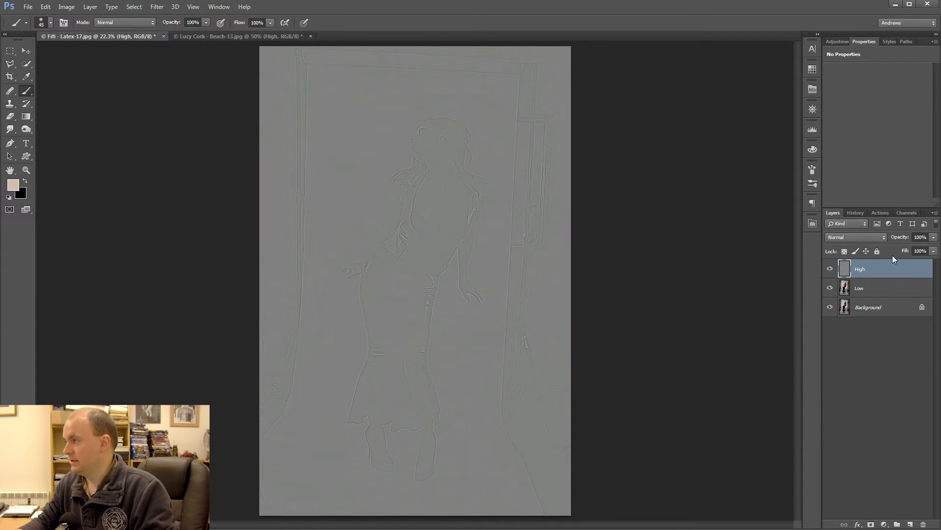
pyautogui.click(882, 239)
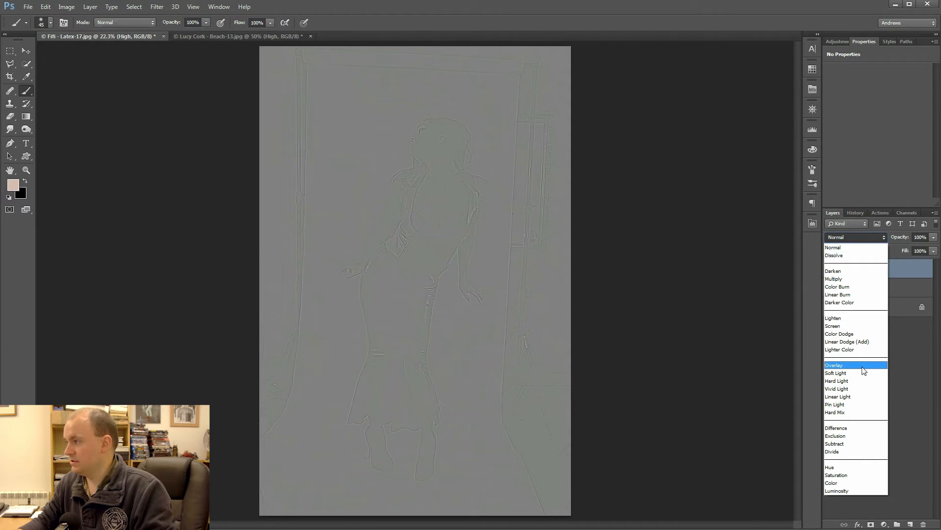
pyautogui.click(852, 397)
pyautogui.moveTo(924, 239); pyautogui.dragTo(912, 240)
pyautogui.write('50')
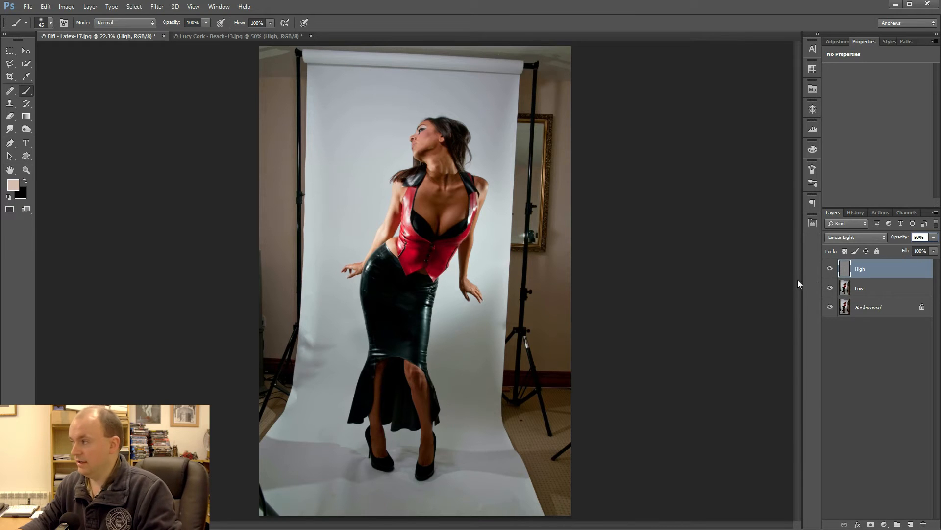
# Step: Compare the original Background alone with the combined High and Low layers by toggling the other layers' visibility
pyautogui.keyDown('alt'); pyautogui.click(830, 307); pyautogui.keyUp('alt')
pyautogui.keyDown('alt'); pyautogui.click(830, 307); pyautogui.keyUp('alt')
pyautogui.keyDown('alt'); pyautogui.click(830, 307); pyautogui.keyUp('alt')
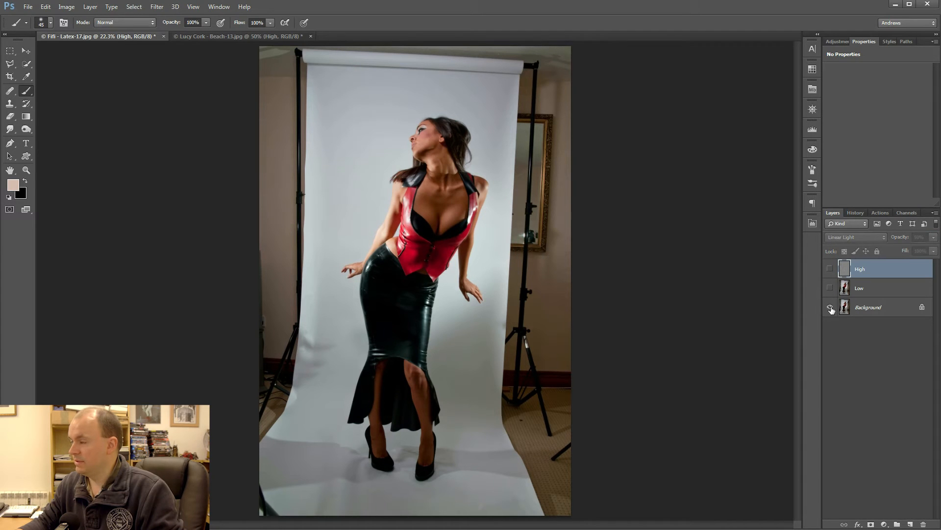
pyautogui.keyDown('alt'); pyautogui.click(830, 307); pyautogui.keyUp('alt')
pyautogui.keyDown('alt'); pyautogui.click(830, 307); pyautogui.keyUp('alt')
pyautogui.keyDown('alt'); pyautogui.click(830, 307); pyautogui.keyUp('alt')
pyautogui.keyDown('alt'); pyautogui.click(831, 307); pyautogui.keyUp('alt')
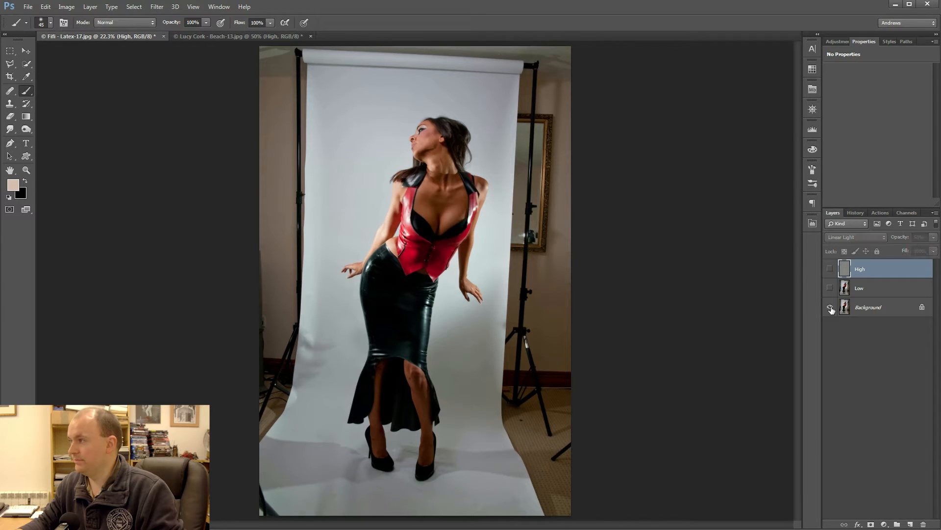
pyautogui.keyDown('alt'); pyautogui.click(830, 307); pyautogui.keyUp('alt')
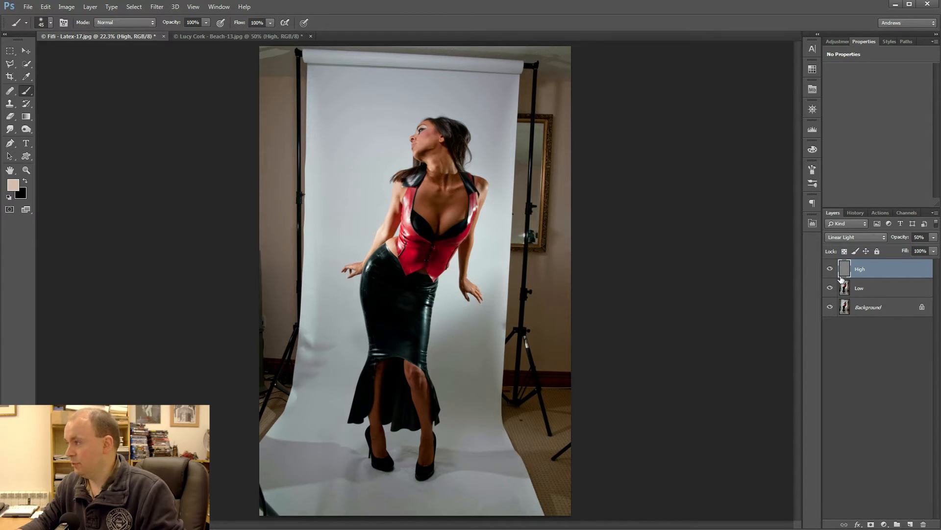
# Step: Hide the High layer, select the Low layer and examine its blur closely around the model's upper body
pyautogui.click(860, 291)
pyautogui.click(830, 269)
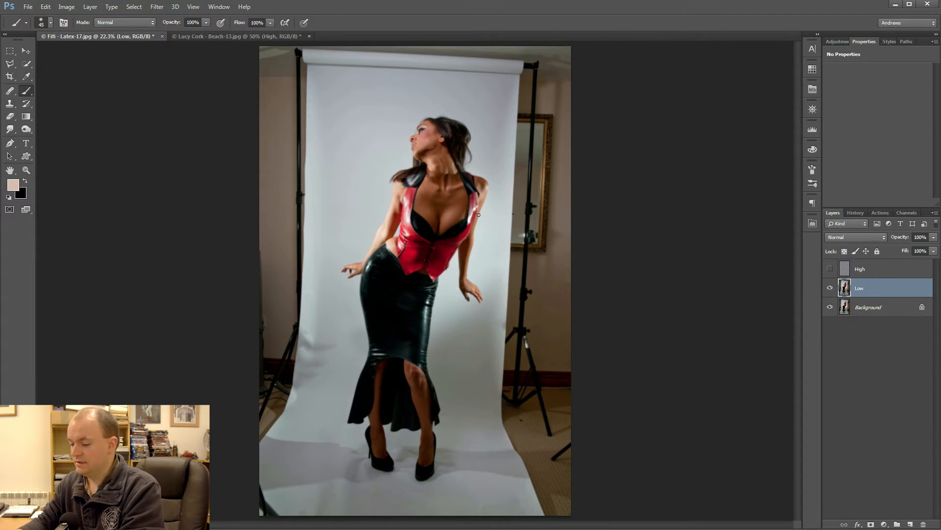
pyautogui.hotkey('ctrl', '+')
pyautogui.hotkey('ctrl', '+')
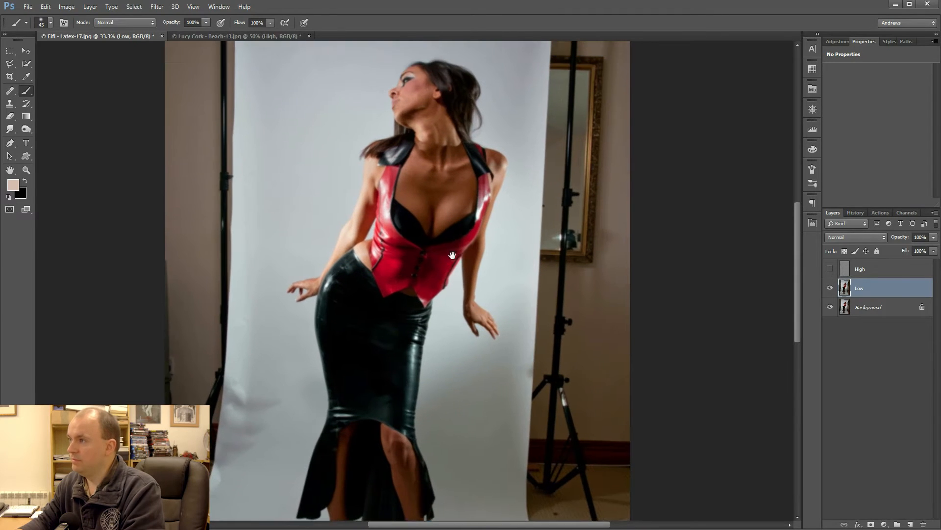
pyautogui.hotkey('ctrl', '+')
pyautogui.moveTo(480, 292); pyautogui.dragTo(473, 340)
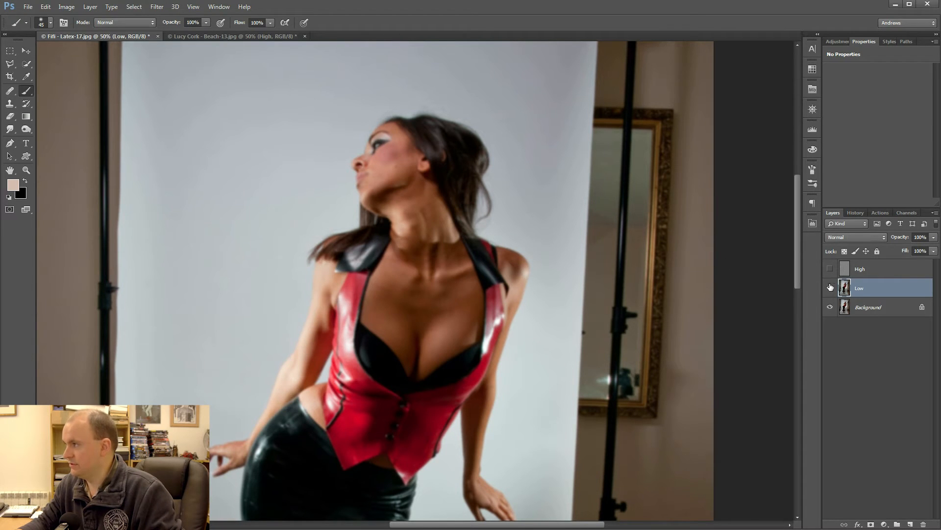
# Step: Isolate the High layer by showing and selecting it with the Low and Background layers hidden
pyautogui.click(830, 288)
pyautogui.click(830, 268)
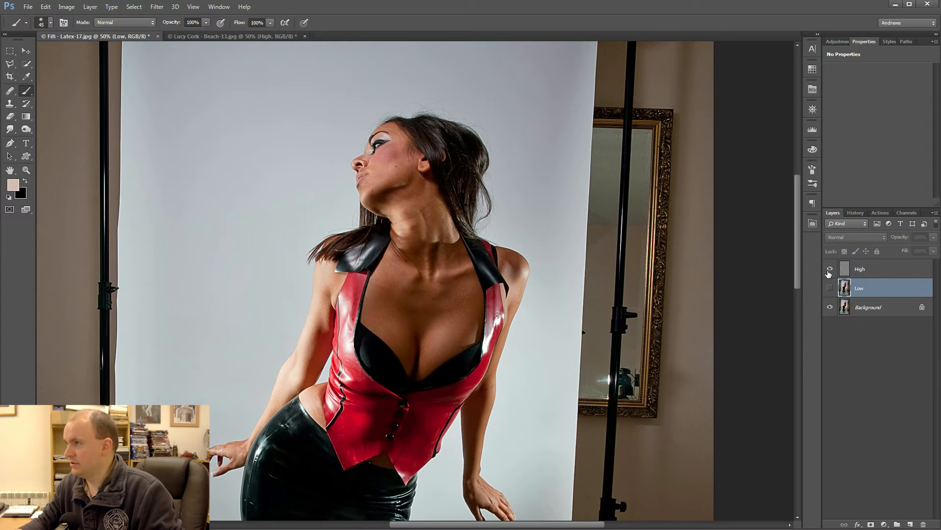
pyautogui.click(873, 272)
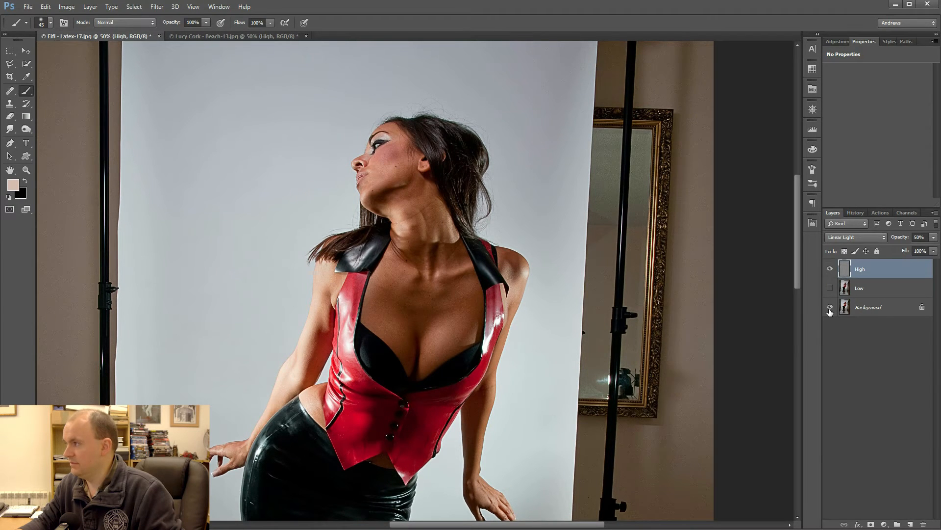
pyautogui.click(829, 308)
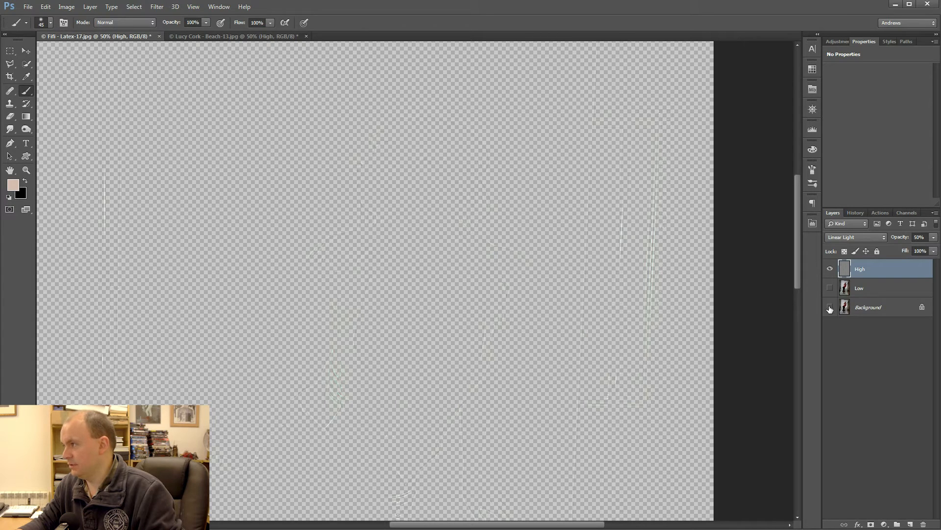
# Step: Set the High layer's blending mode to Normal and its opacity to 100%
pyautogui.click(864, 237)
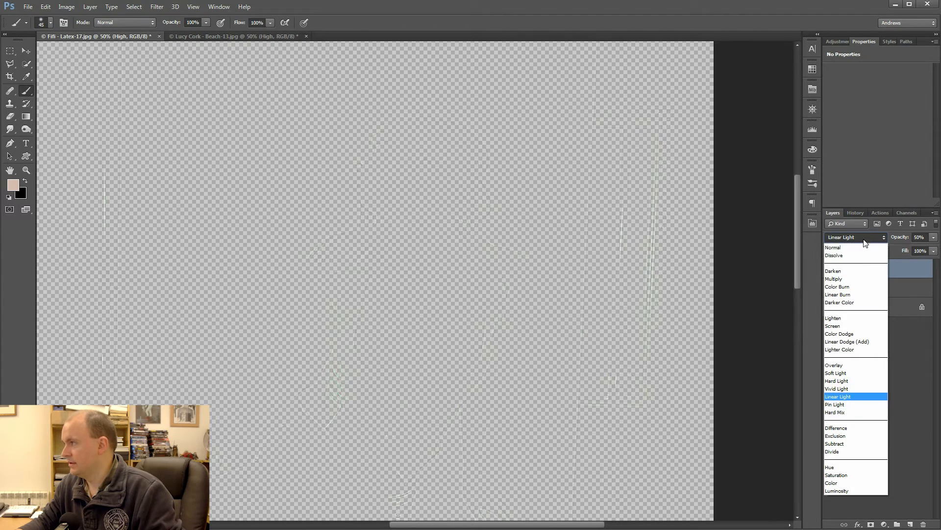
pyautogui.click(861, 245)
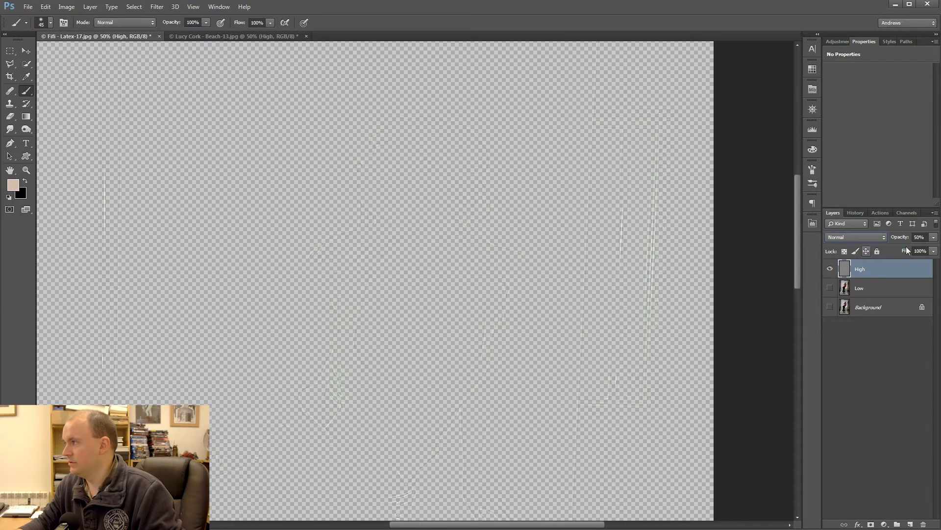
pyautogui.click(934, 237)
pyautogui.moveTo(939, 251); pyautogui.dragTo(940, 250)
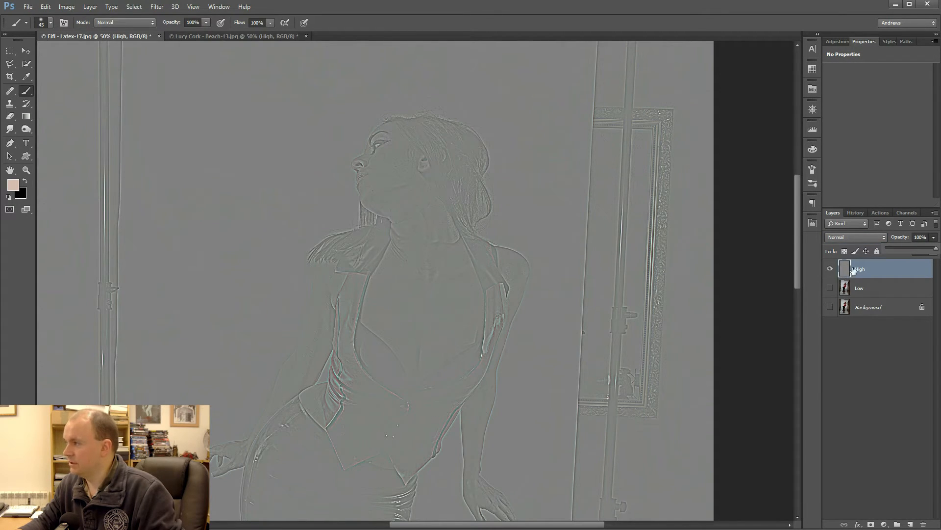
# Step: Set the High layer to 50% opacity with Linear Light blending and show the Low layer beneath it
pyautogui.click(921, 237)
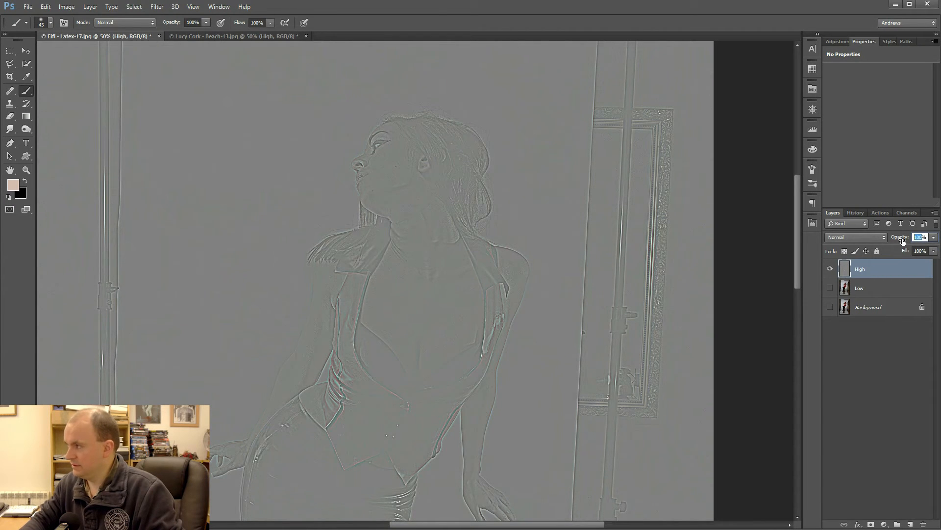
pyautogui.write('50')
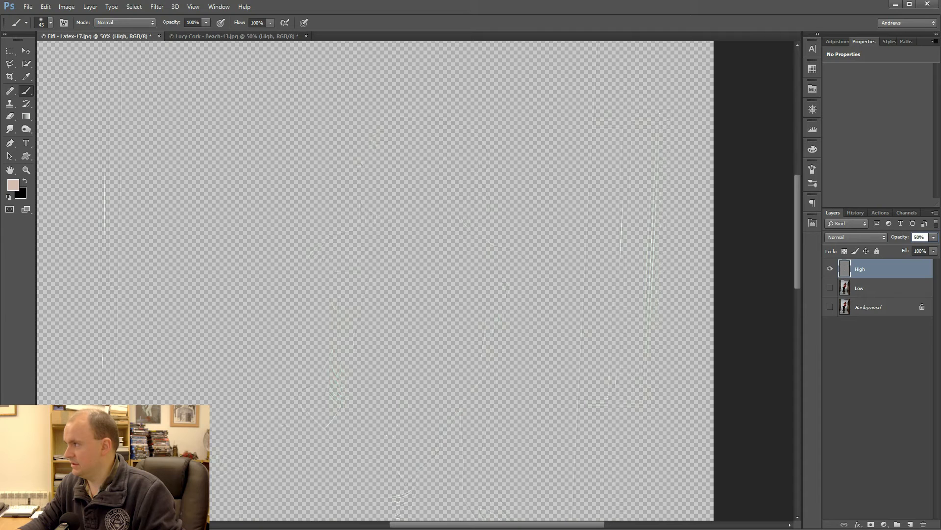
pyautogui.click(883, 237)
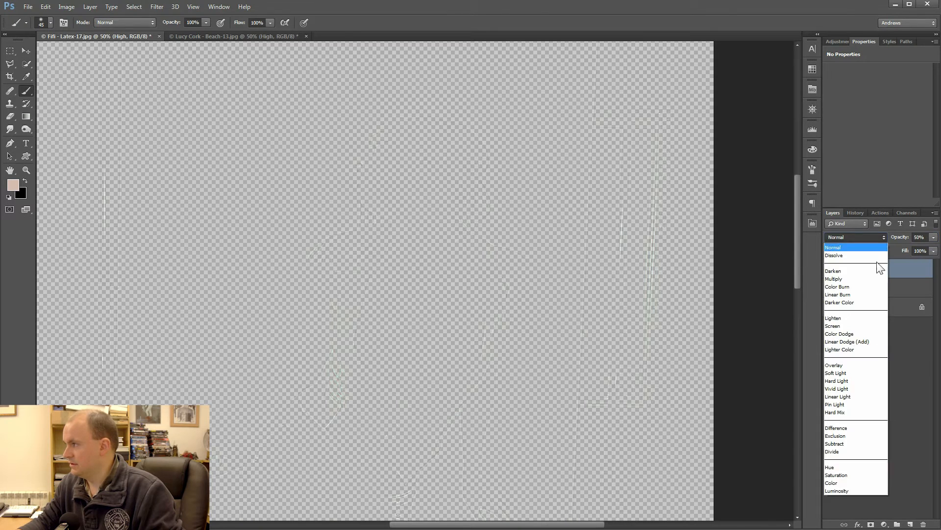
pyautogui.click(862, 396)
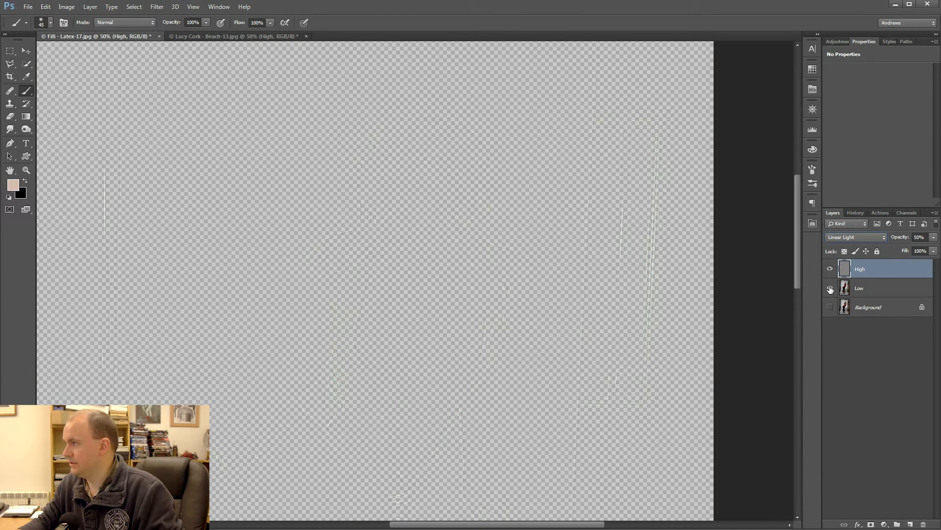
pyautogui.click(831, 289)
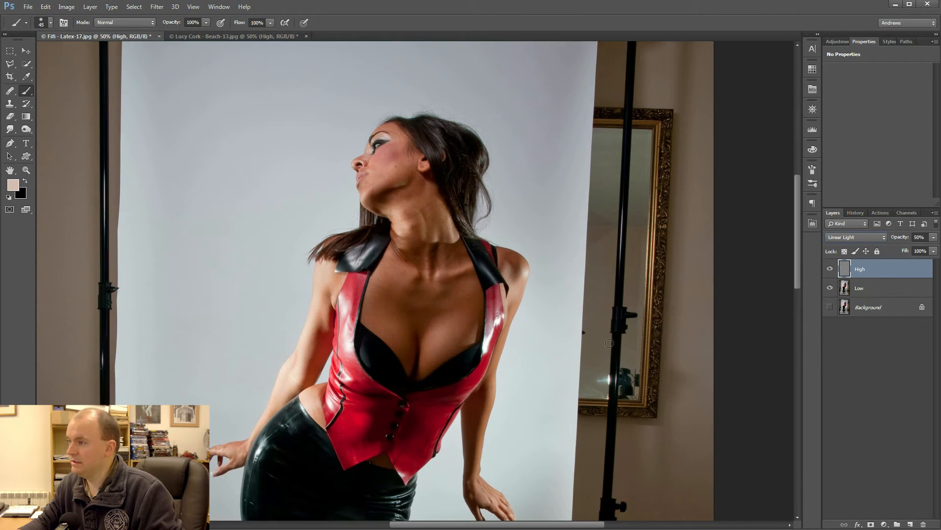
# Step: Compare the Background alone with the recombined High and Low layers by toggling the other layers' visibility
pyautogui.keyDown('alt'); pyautogui.click(830, 308); pyautogui.keyUp('alt')
pyautogui.keyDown('alt'); pyautogui.click(830, 308); pyautogui.keyUp('alt')
pyautogui.keyDown('alt'); pyautogui.click(830, 308); pyautogui.keyUp('alt')
pyautogui.keyDown('alt'); pyautogui.click(830, 308); pyautogui.keyUp('alt')
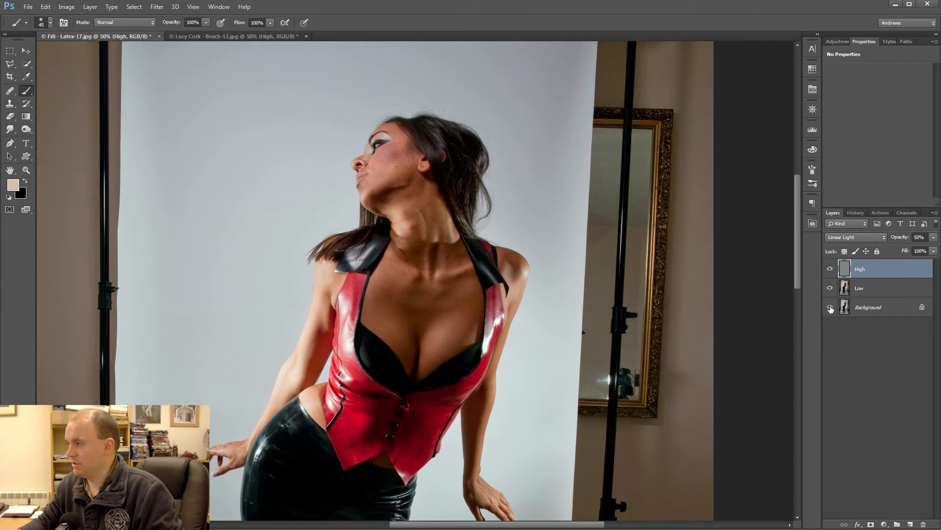
# Step: Delete the High and Low layers and duplicate the Background layer twice
pyautogui.click(870, 285)
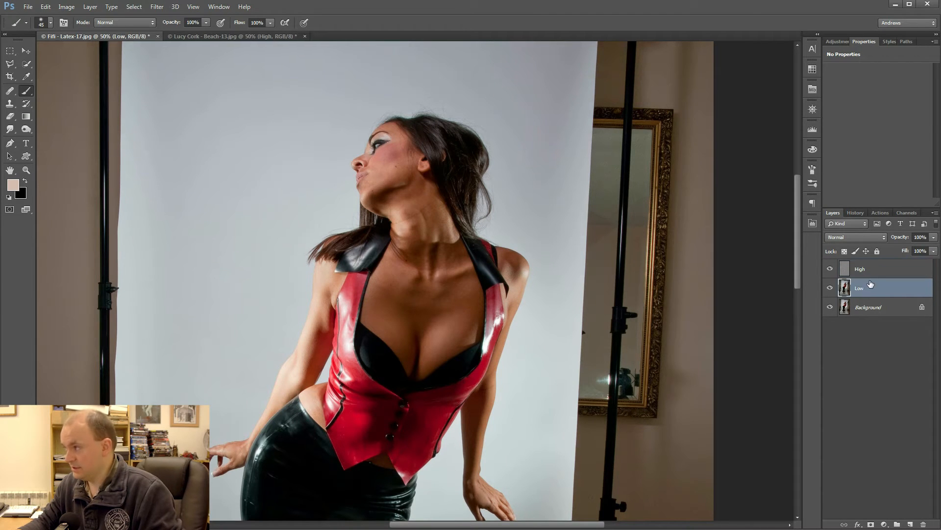
pyautogui.keyDown('shift'); pyautogui.click(873, 272); pyautogui.keyUp('shift')
pyautogui.moveTo(890, 293); pyautogui.dragTo(923, 524)
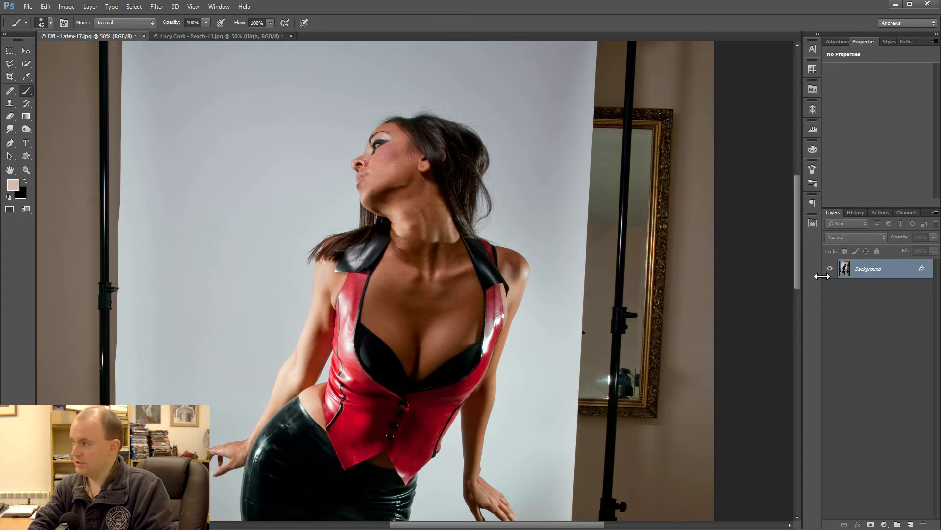
pyautogui.hotkey('ctrl', 'j')
pyautogui.hotkey('ctrl', 'j')
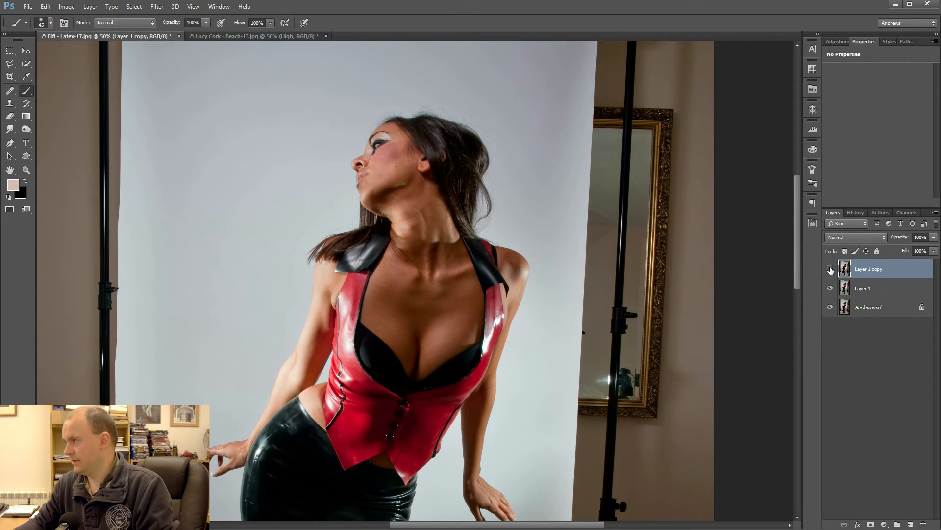
# Step: Hide the upper Background copy, and rename the lower copy Low and the upper copy High
pyautogui.click(876, 290)
pyautogui.doubleClick(864, 289)
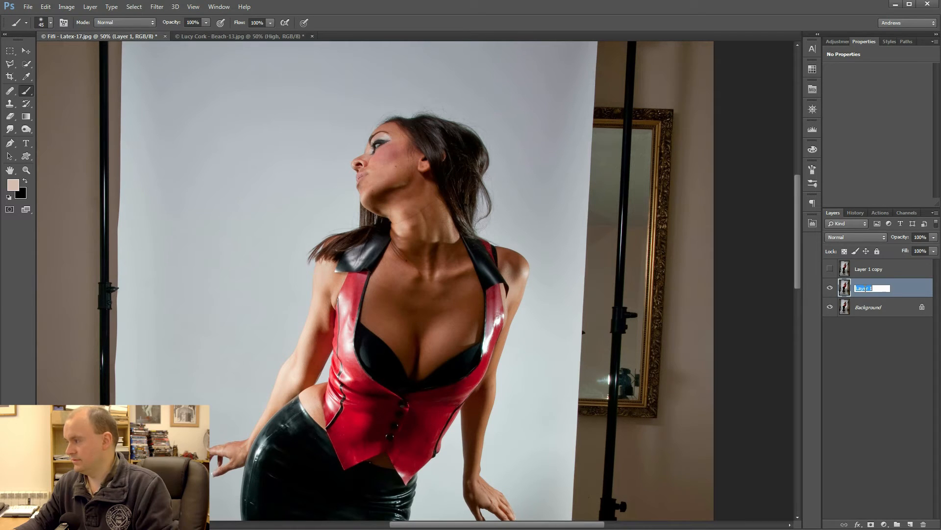
pyautogui.write('Low')
pyautogui.press('Return')
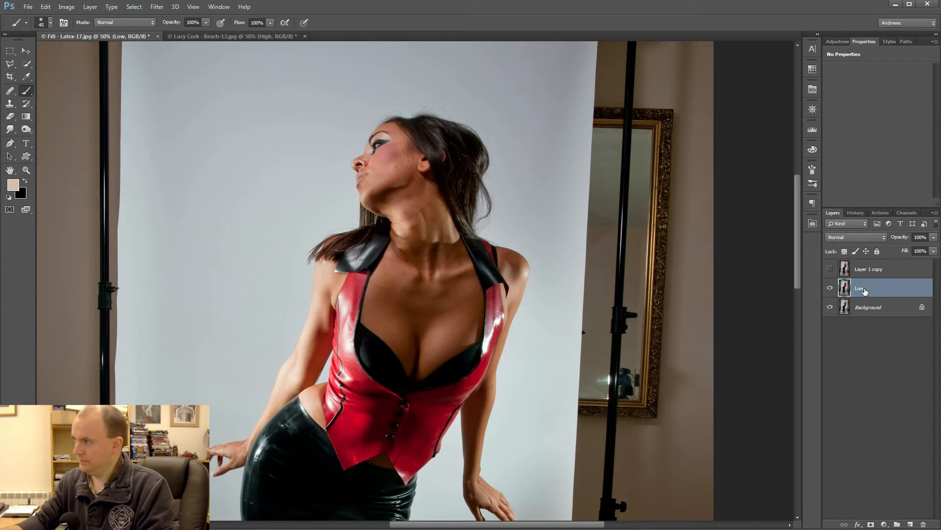
pyautogui.click(865, 270)
pyautogui.doubleClick(865, 270)
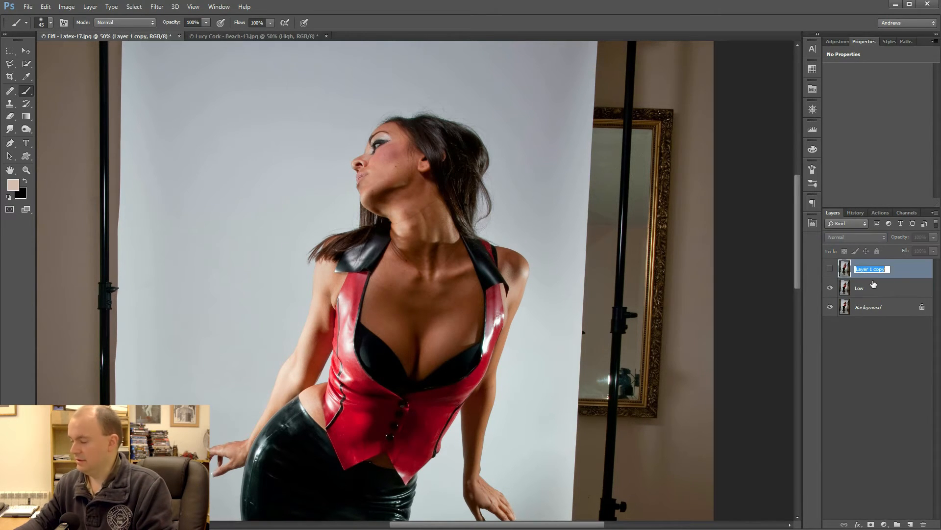
pyautogui.write('High')
pyautogui.press('Return')
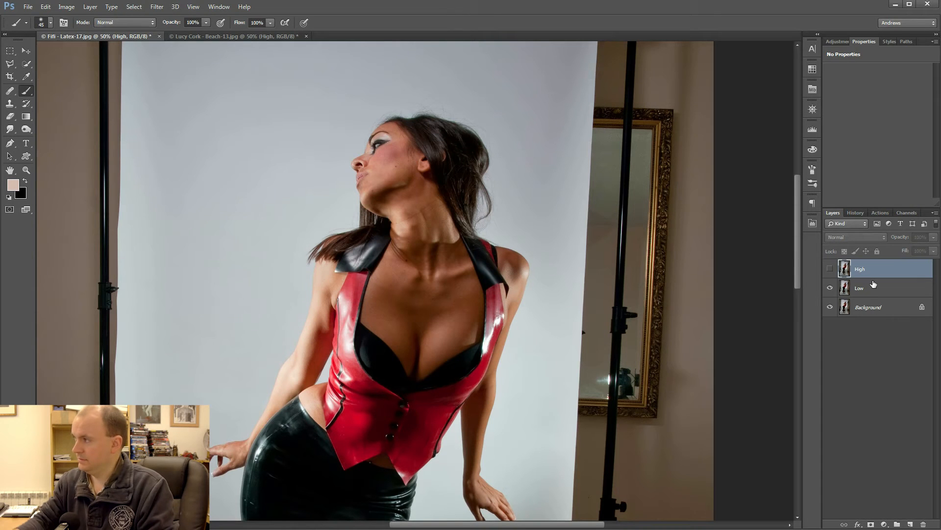
# Step: Apply a Gaussian Blur with a 3.5-pixel radius to the Low layer
pyautogui.click(886, 297)
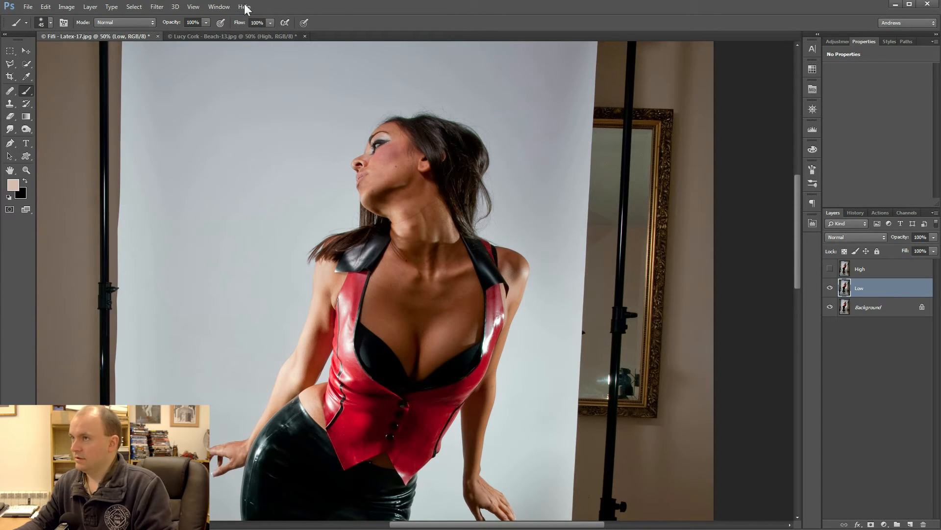
pyautogui.click(152, 8)
pyautogui.moveTo(204, 120)
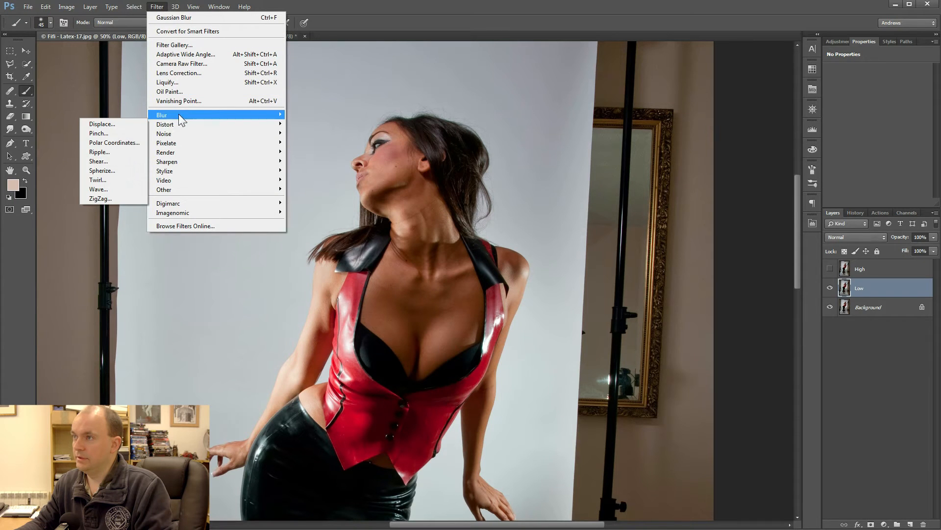
pyautogui.moveTo(166, 113)
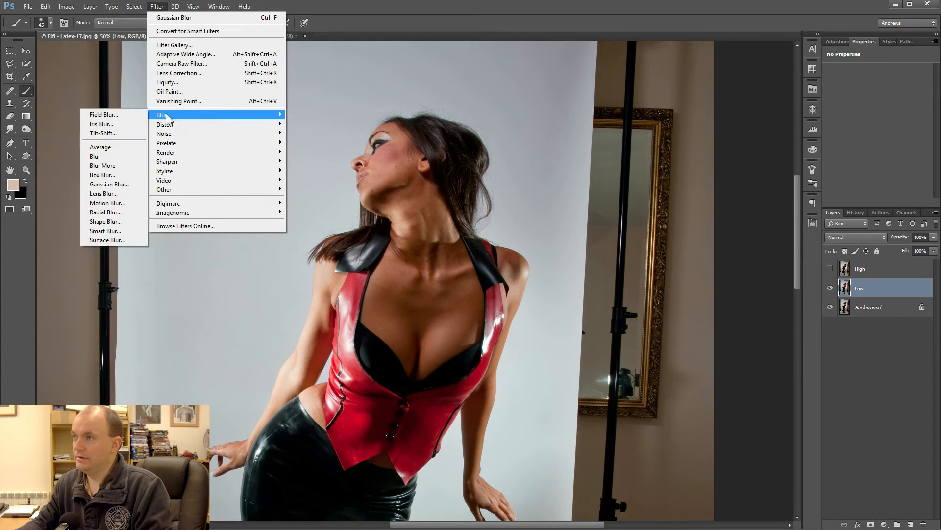
pyautogui.click(118, 182)
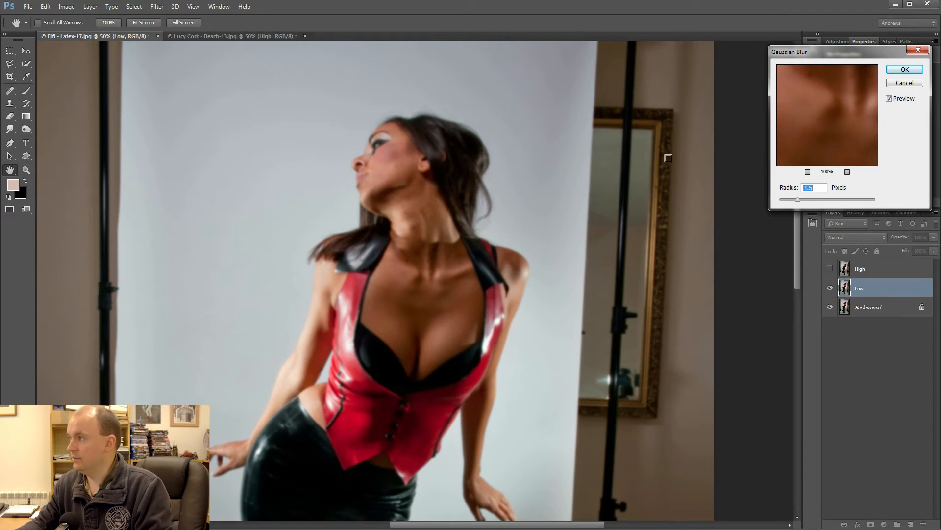
pyautogui.click(905, 69)
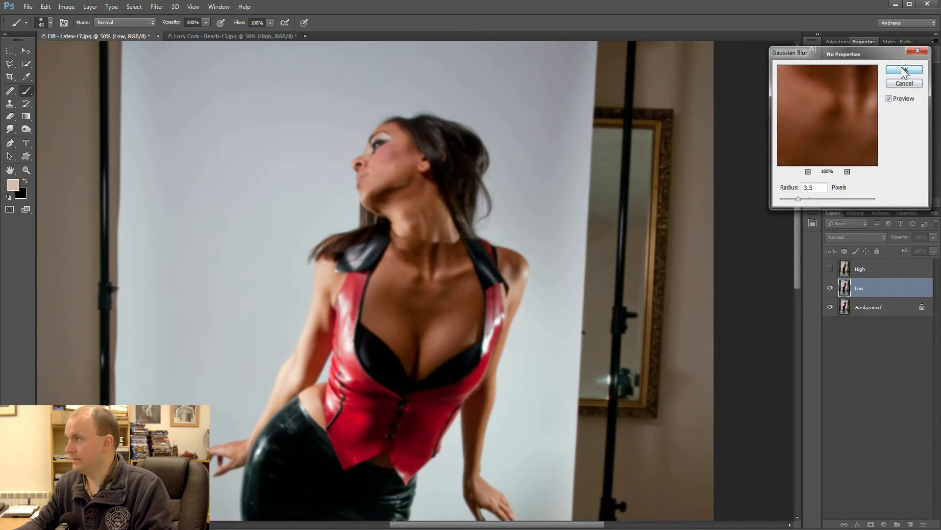
# Step: Show and select the High layer, and start Apply Image on it with the Low layer as the source
pyautogui.click(888, 271)
pyautogui.click(830, 270)
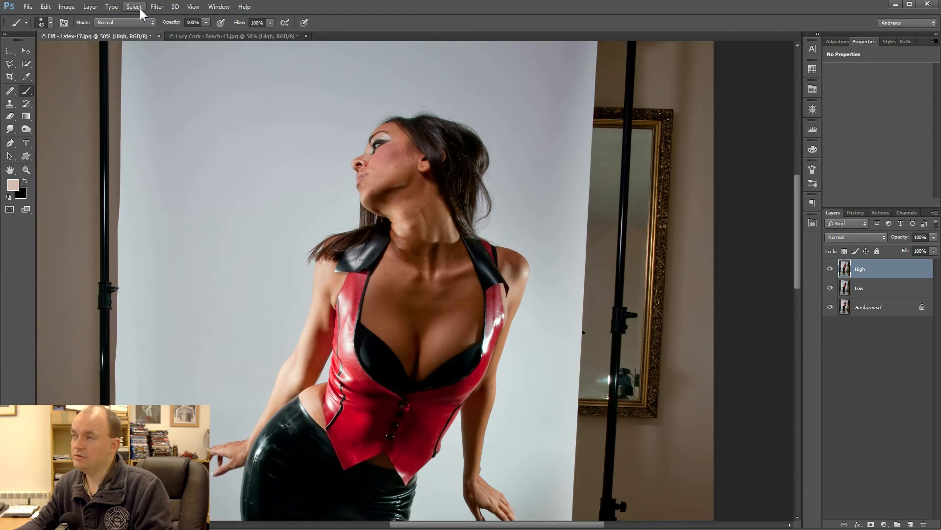
pyautogui.click(69, 7)
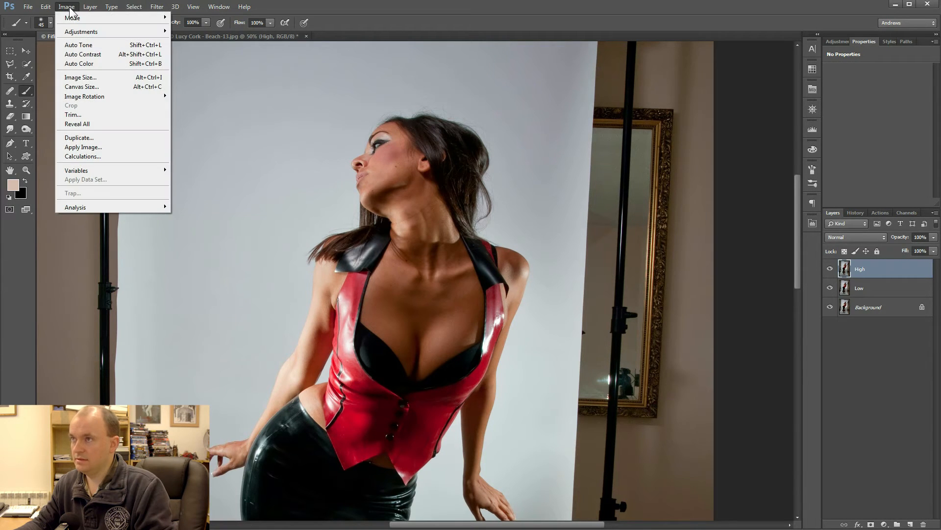
pyautogui.click(91, 149)
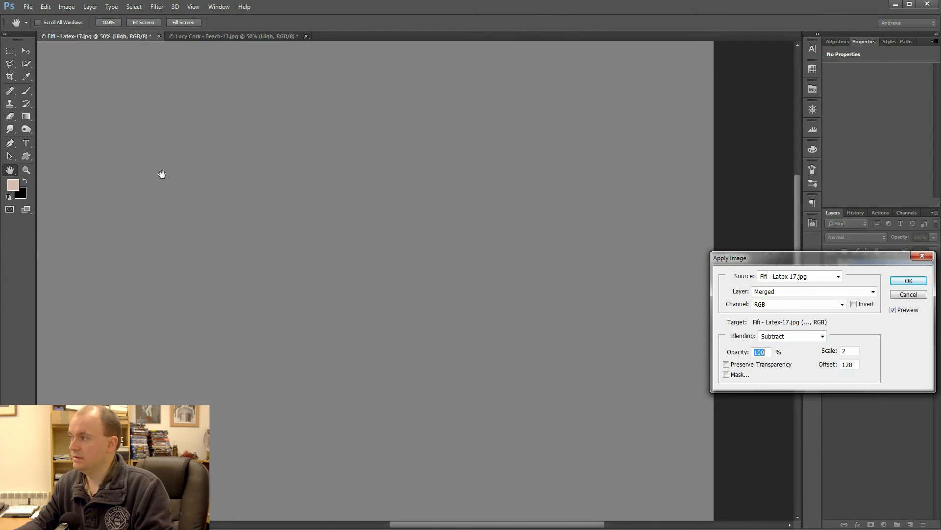
pyautogui.moveTo(790, 261); pyautogui.dragTo(466, 193)
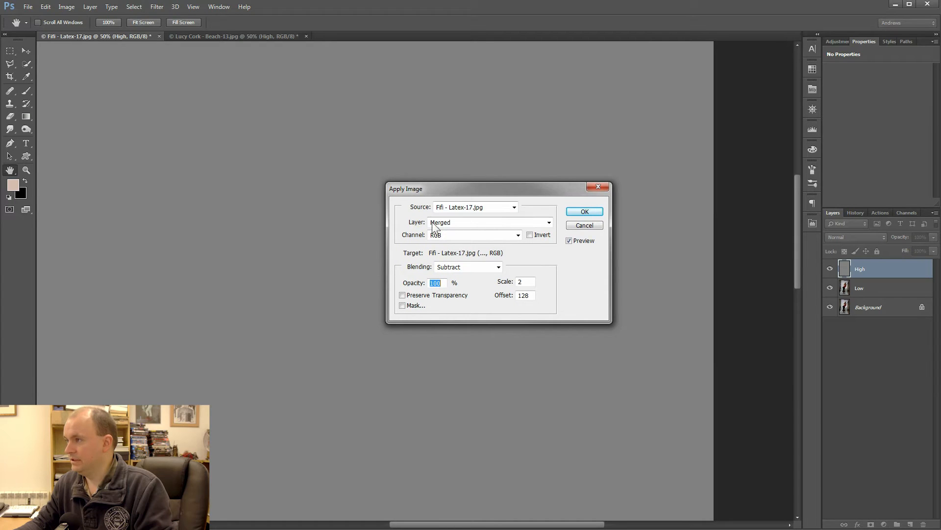
pyautogui.click(471, 226)
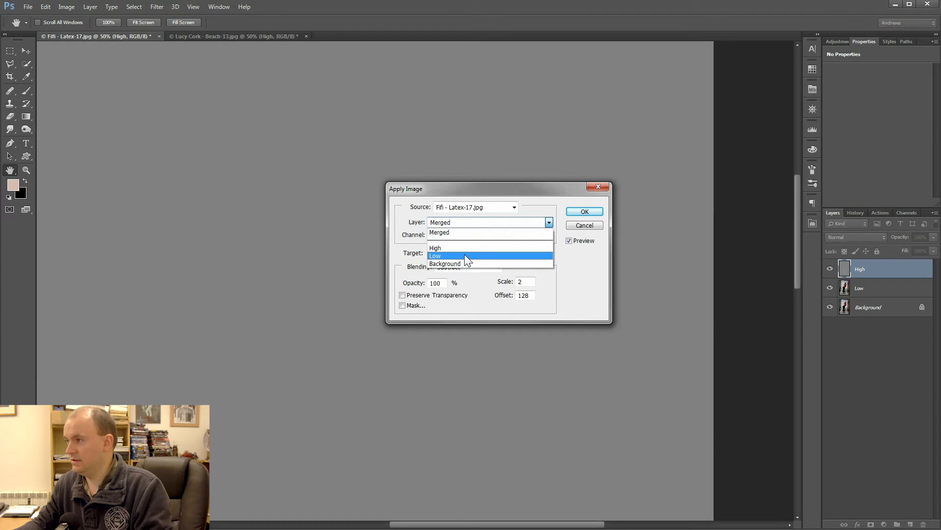
pyautogui.click(465, 256)
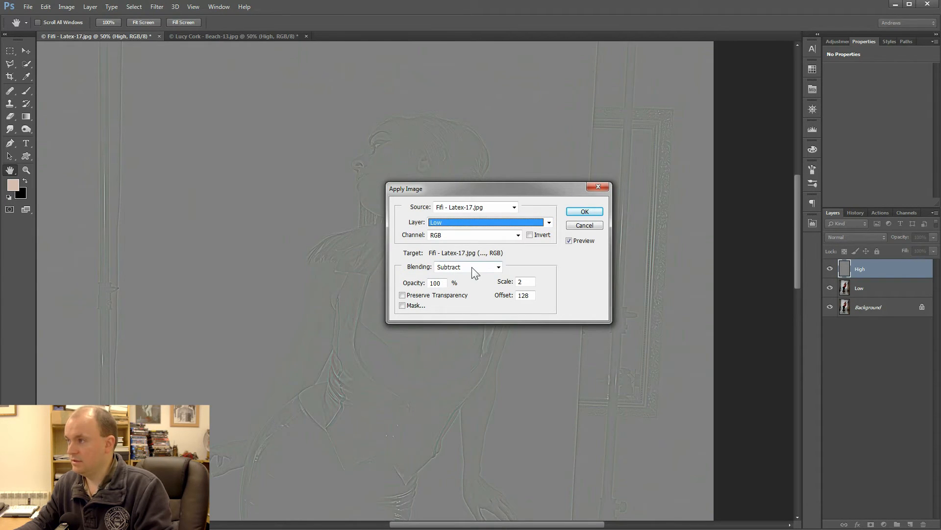
# Step: Apply the image with Subtract blending at 100% opacity, scale 2 and offset 128
pyautogui.click(474, 271)
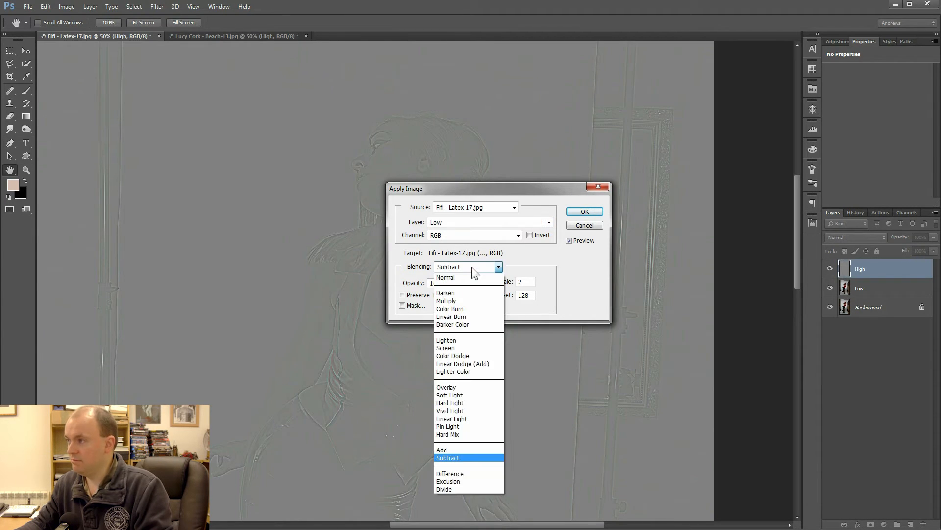
pyautogui.click(459, 458)
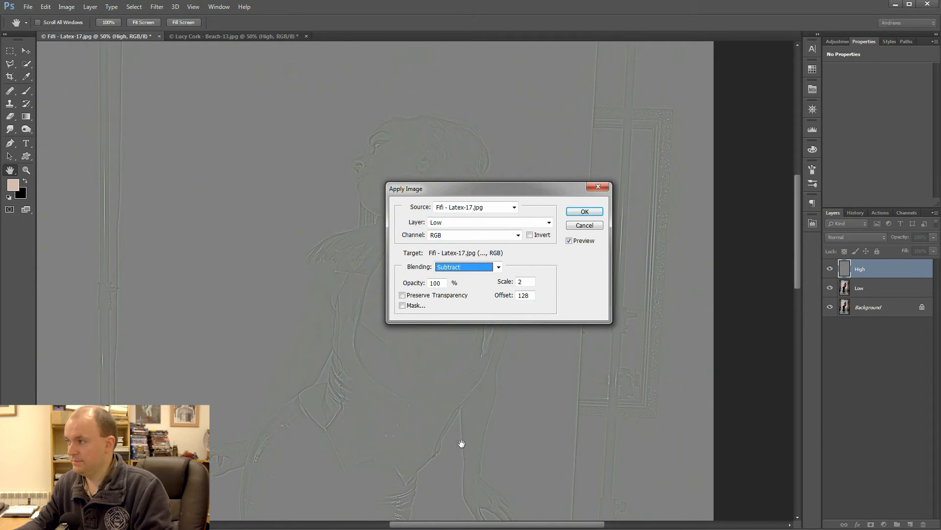
pyautogui.click(527, 296)
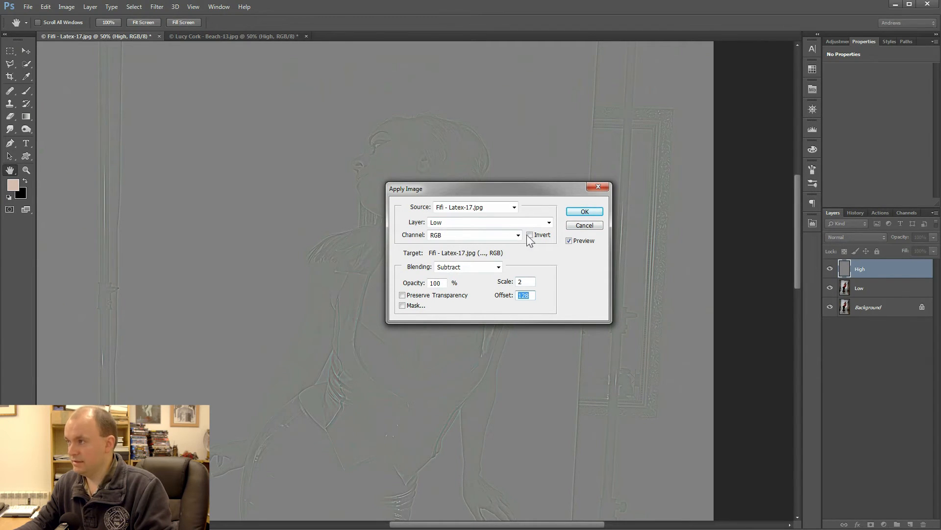
pyautogui.click(585, 212)
pyautogui.press('b')
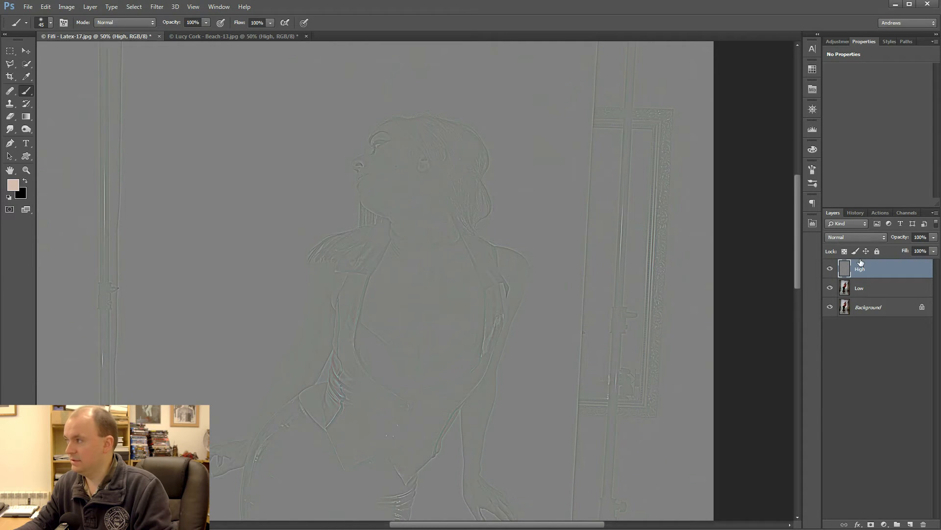
# Step: Set the High layer's blending mode to Linear Light and view the whole image
pyautogui.click(885, 238)
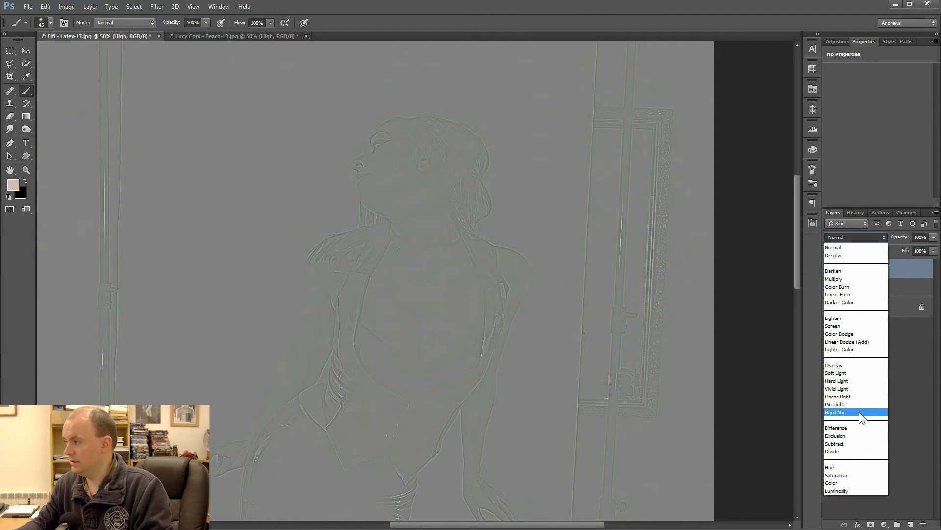
pyautogui.click(864, 396)
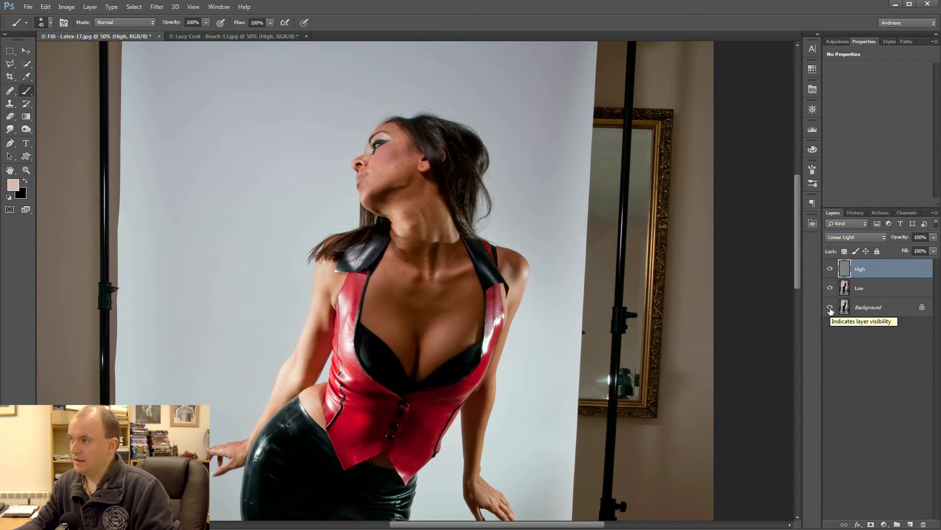
pyautogui.hotkey('ctrl', '0')
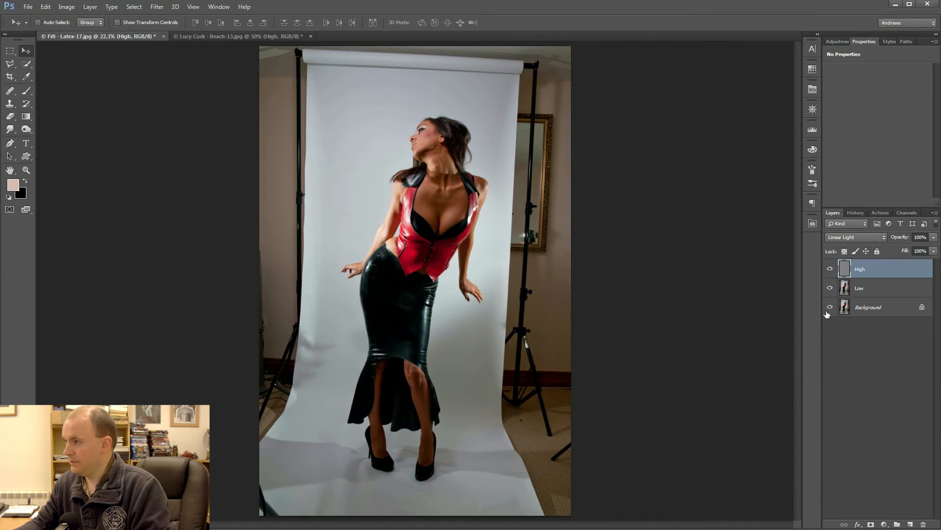
# Step: Select the Low layer and sample the light grey of the paper floor beside the model's shoe as the Brush colour
pyautogui.click(869, 290)
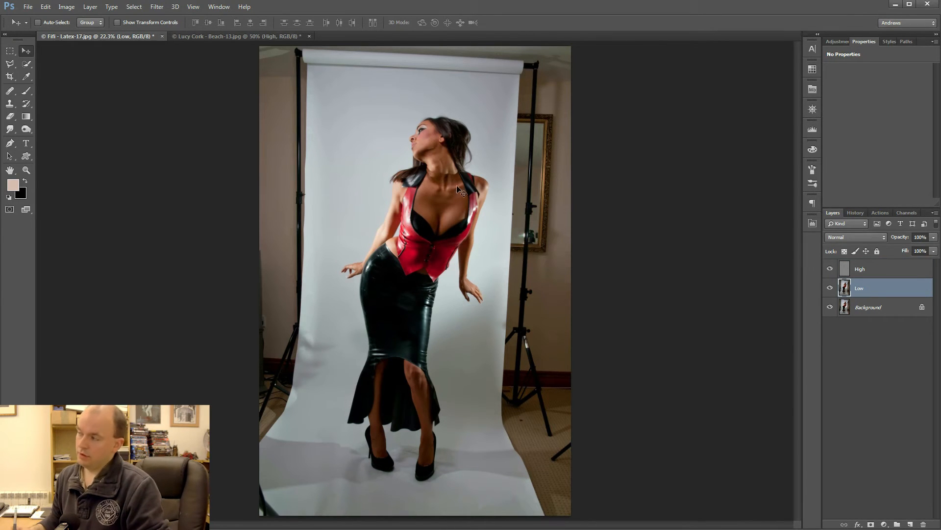
pyautogui.click(27, 171)
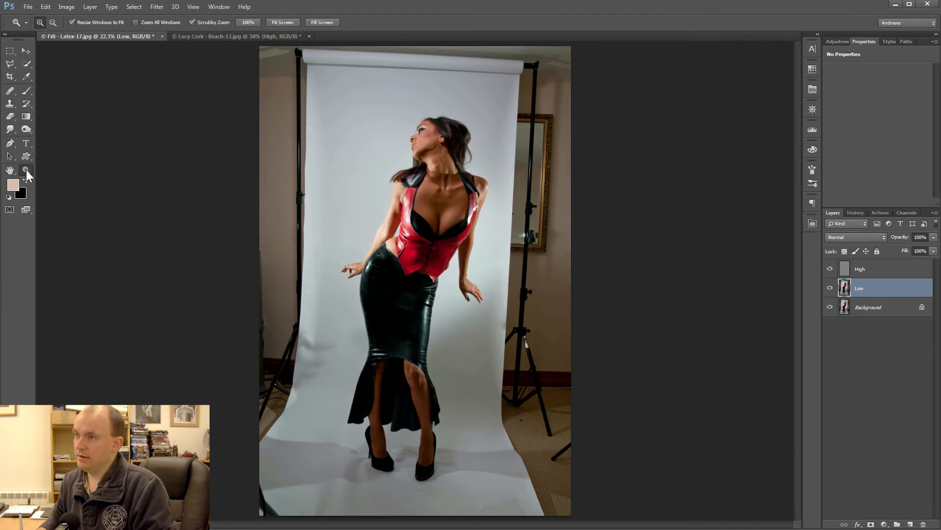
pyautogui.click(475, 483)
pyautogui.click(476, 484)
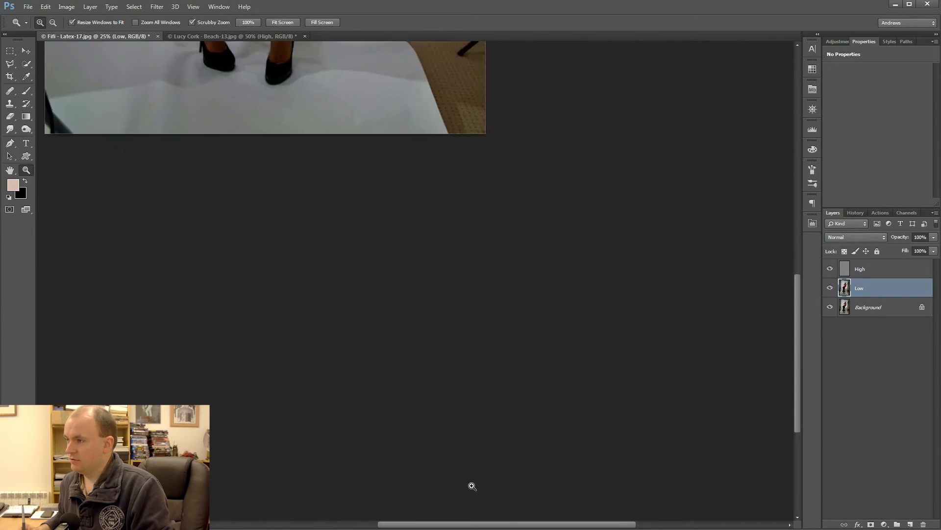
pyautogui.moveTo(381, 145); pyautogui.dragTo(601, 461)
pyautogui.click(576, 365)
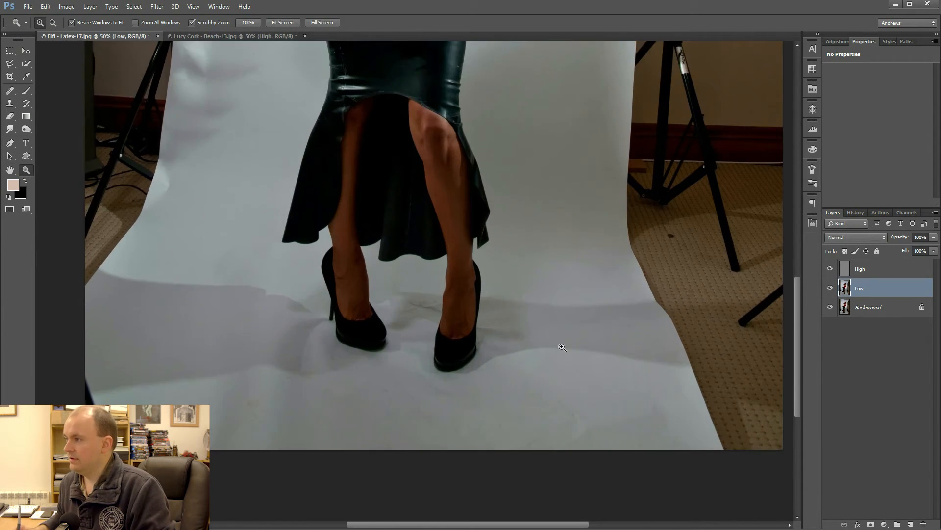
pyautogui.click(568, 355)
pyautogui.moveTo(572, 362); pyautogui.dragTo(402, 320)
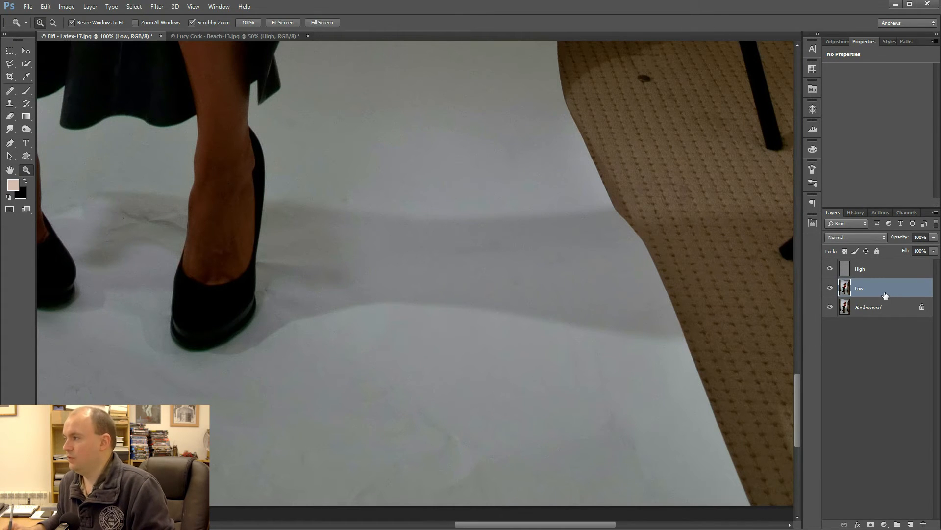
pyautogui.click(27, 91)
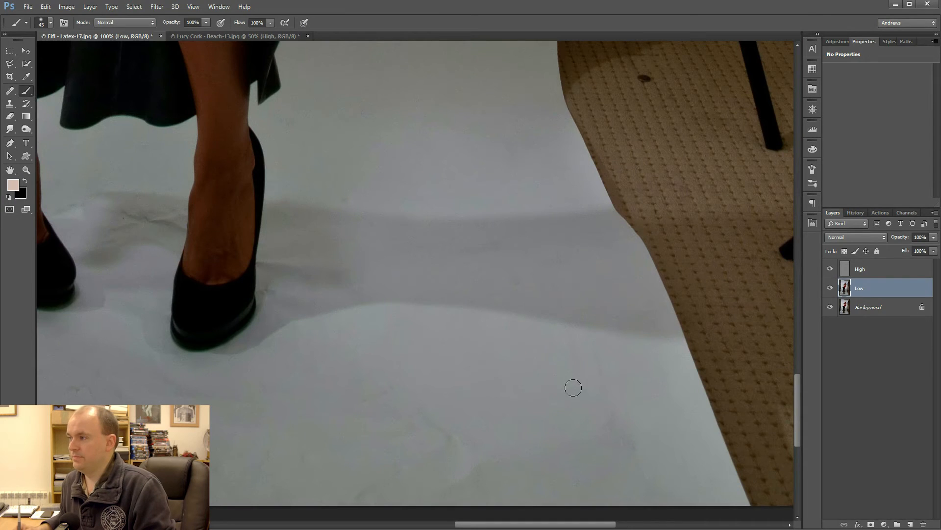
pyautogui.keyDown('alt'); pyautogui.click(544, 371); pyautogui.keyUp('alt')
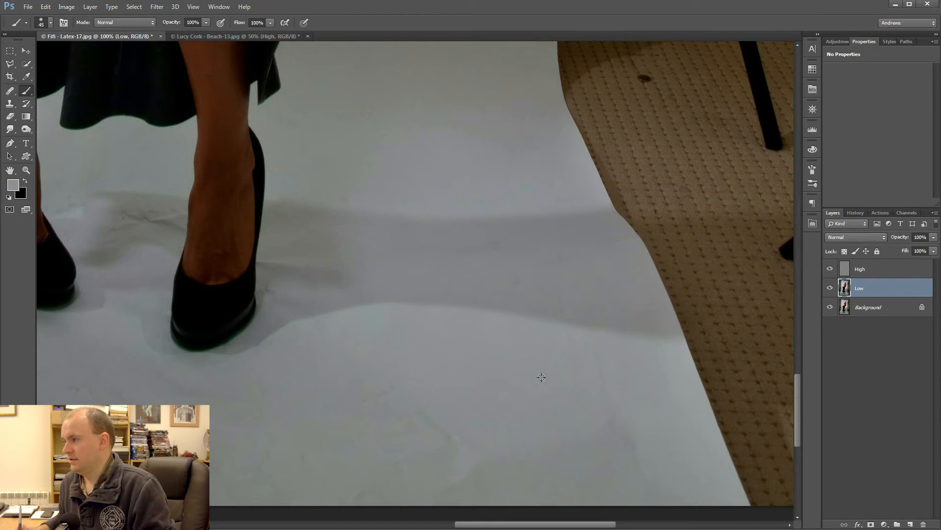
# Step: Paint over the floor shadow beside the shoe and across the paper's edge with a 100-pixel brush
pyautogui.press(']')
pyautogui.press(']')
pyautogui.press(']')
pyautogui.press(']')
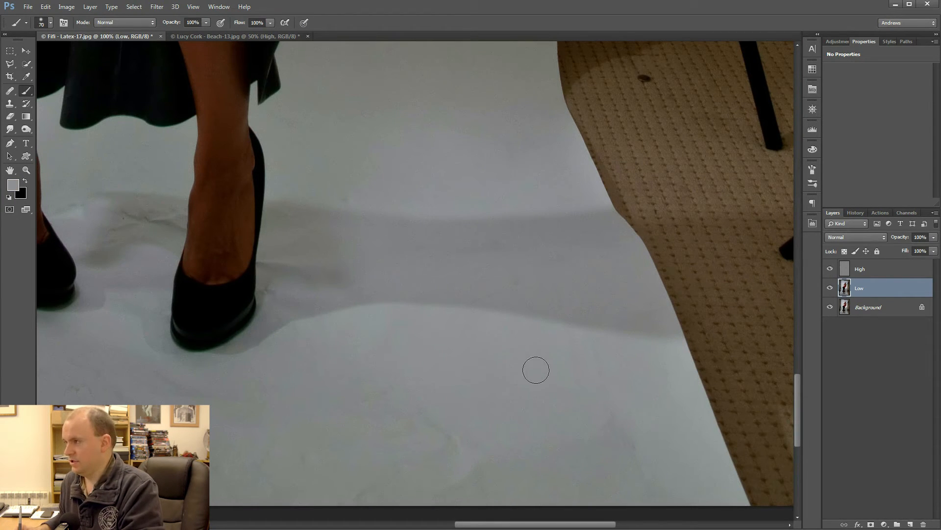
pyautogui.press(']')
pyautogui.press(']')
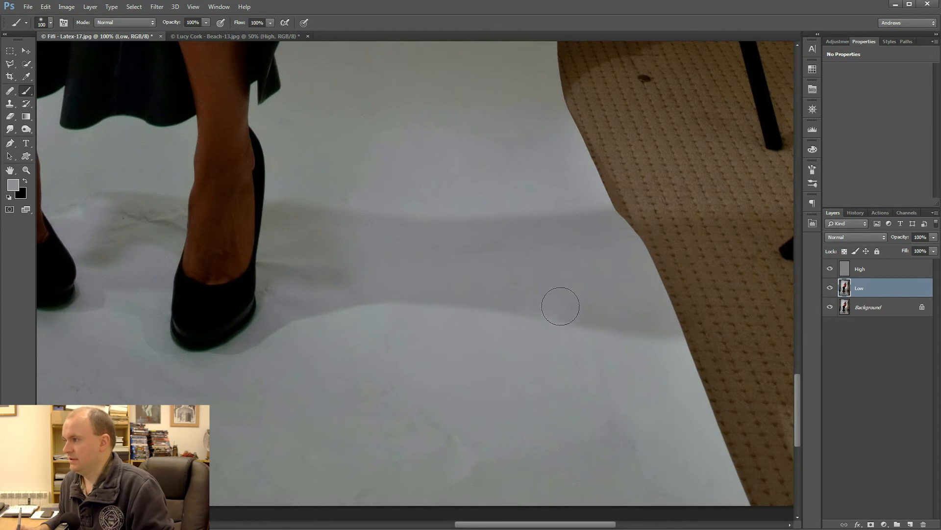
pyautogui.moveTo(609, 303)
pyautogui.mouseDown()
pyautogui.moveTo(661, 340)
pyautogui.moveTo(629, 295)
pyautogui.moveTo(440, 304)
pyautogui.moveTo(474, 275)
pyautogui.moveTo(469, 268)
pyautogui.moveTo(636, 244)
pyautogui.moveTo(622, 302)
pyautogui.moveTo(674, 325)
pyautogui.moveTo(641, 313)
pyautogui.moveTo(612, 262)
pyautogui.moveTo(549, 229)
pyautogui.moveTo(558, 216)
pyautogui.moveTo(462, 247)
pyautogui.moveTo(450, 227)
pyautogui.moveTo(417, 226)
pyautogui.moveTo(361, 302)
pyautogui.moveTo(357, 261)
pyautogui.moveTo(342, 264)
pyautogui.moveTo(329, 296)
pyautogui.moveTo(325, 266)
pyautogui.moveTo(310, 328)
pyautogui.moveTo(298, 311)
pyautogui.moveTo(303, 271)
pyautogui.moveTo(294, 233)
pyautogui.moveTo(300, 325)
pyautogui.moveTo(283, 347)
pyautogui.moveTo(480, 316)
pyautogui.moveTo(473, 325)
pyautogui.moveTo(607, 319)
pyautogui.moveTo(555, 339)
pyautogui.moveTo(613, 338)
pyautogui.mouseUp()
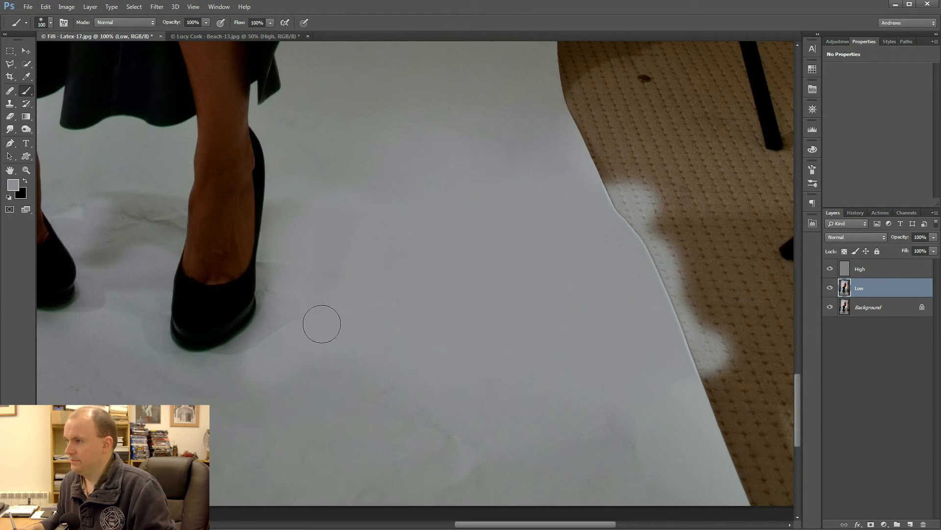
pyautogui.moveTo(561, 199)
pyautogui.mouseDown()
pyautogui.moveTo(639, 193)
pyautogui.moveTo(635, 219)
pyautogui.moveTo(661, 262)
pyautogui.moveTo(709, 257)
pyautogui.moveTo(658, 329)
pyautogui.moveTo(673, 337)
pyautogui.moveTo(723, 320)
pyautogui.moveTo(684, 387)
pyautogui.moveTo(710, 421)
pyautogui.moveTo(694, 361)
pyautogui.mouseUp()
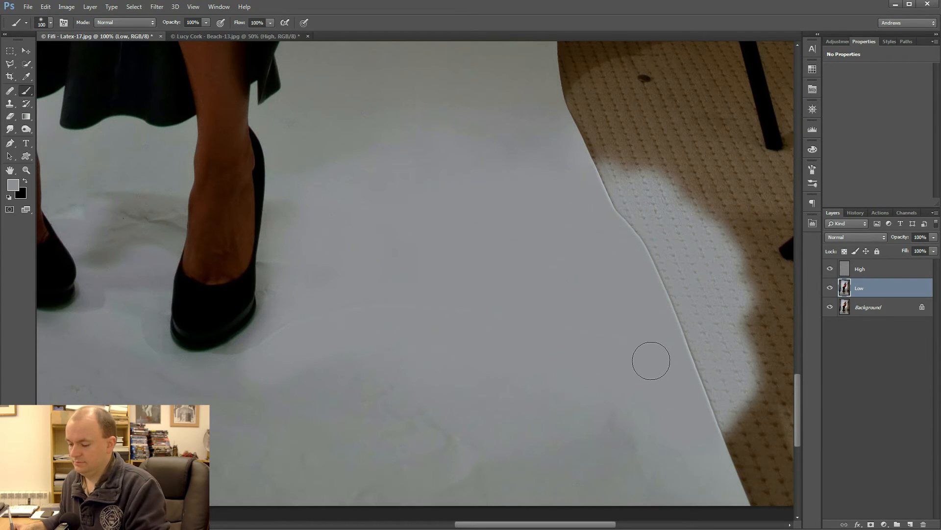
# Step: Paint the sampled grey over the carpet and stand legs beside the backdrop with a 200-pixel brush
pyautogui.press(']')
pyautogui.press(']')
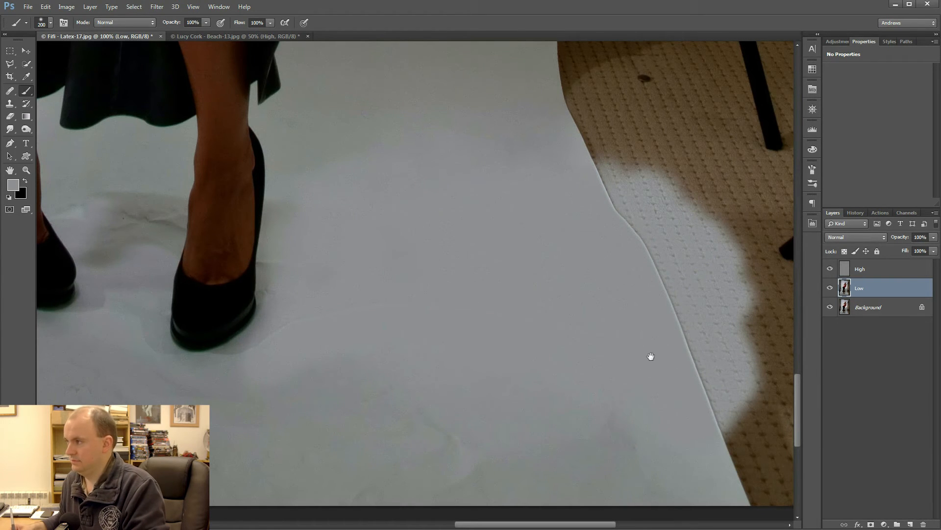
pyautogui.moveTo(651, 358); pyautogui.dragTo(479, 315)
pyautogui.press(']')
pyautogui.press(']')
pyautogui.moveTo(599, 386)
pyautogui.mouseDown()
pyautogui.moveTo(608, 438)
pyautogui.moveTo(706, 350)
pyautogui.moveTo(723, 412)
pyautogui.moveTo(600, 459)
pyautogui.moveTo(782, 306)
pyautogui.moveTo(762, 224)
pyautogui.moveTo(692, 182)
pyautogui.moveTo(322, 175)
pyautogui.moveTo(428, 123)
pyautogui.moveTo(723, 102)
pyautogui.moveTo(585, 83)
pyautogui.moveTo(388, 74)
pyautogui.moveTo(702, 73)
pyautogui.moveTo(405, 85)
pyautogui.mouseUp()
pyautogui.moveTo(456, 234); pyautogui.dragTo(421, 269)
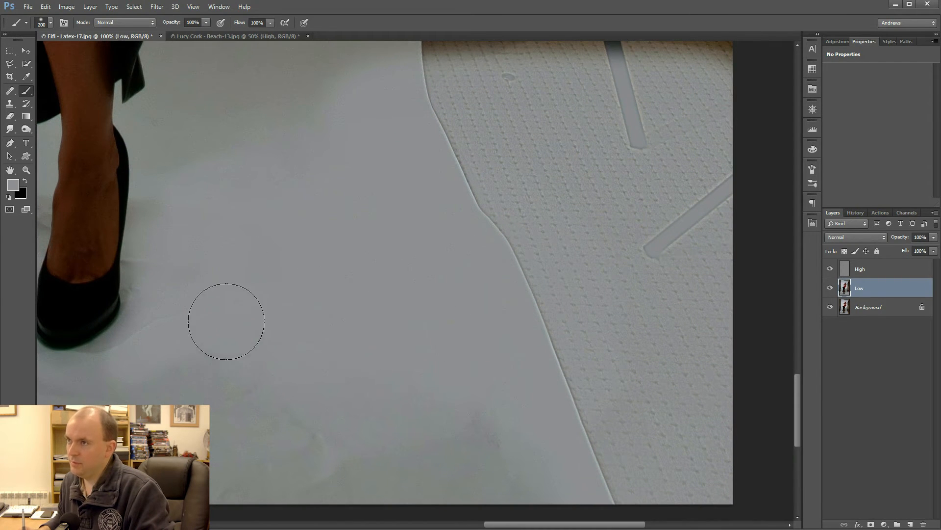
# Step: Set up the Healing Brush on the High layer with sampling limited to Current Layer
pyautogui.click(10, 91)
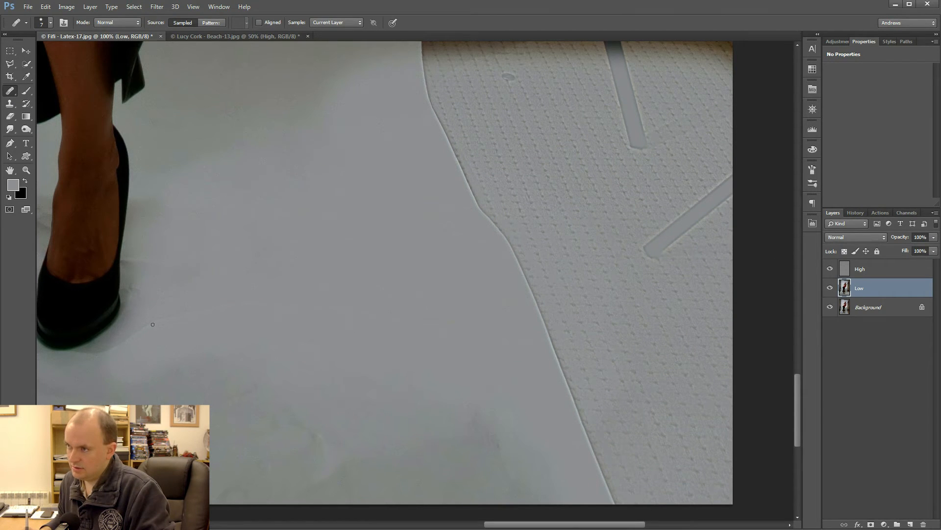
pyautogui.click(862, 271)
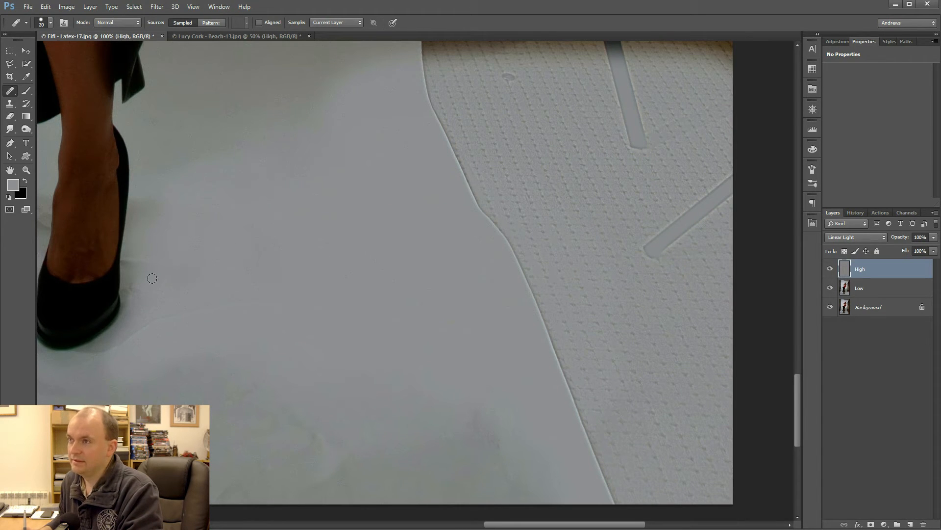
pyautogui.rightClick(10, 93)
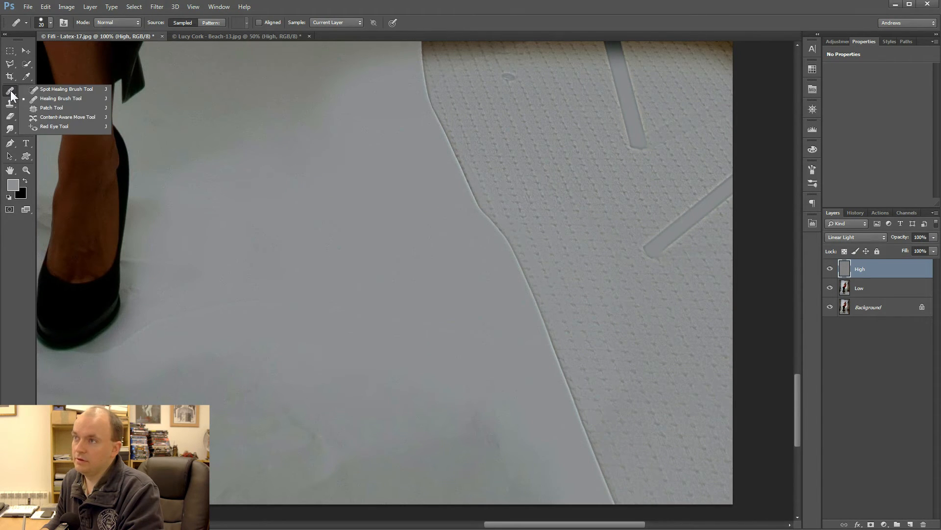
pyautogui.click(62, 99)
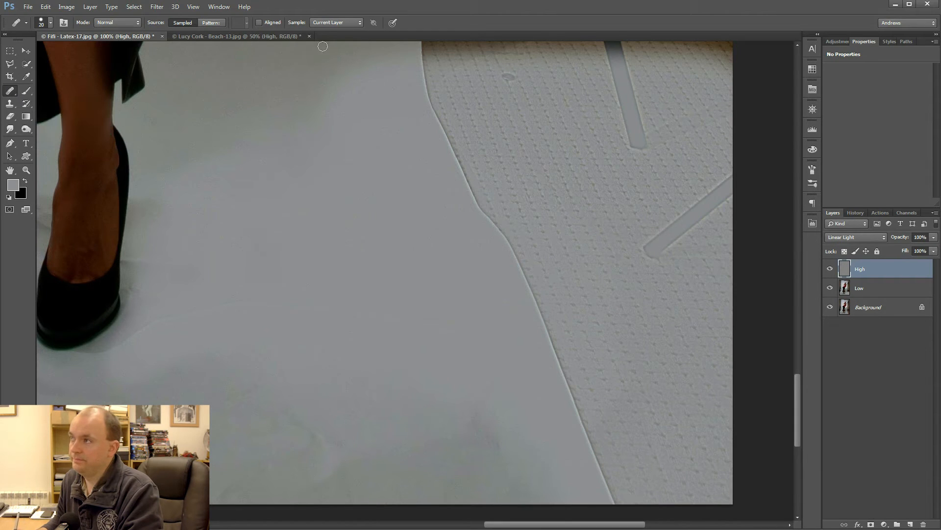
pyautogui.click(345, 22)
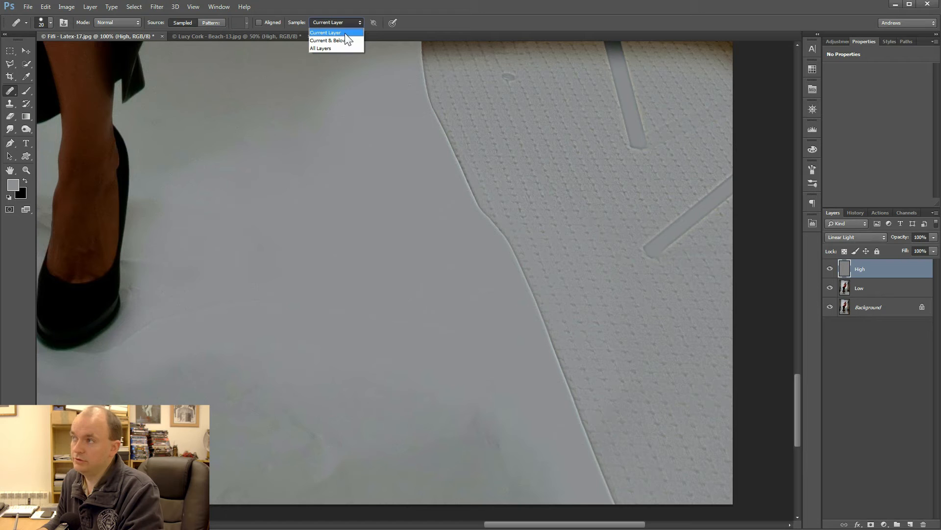
pyautogui.click(346, 33)
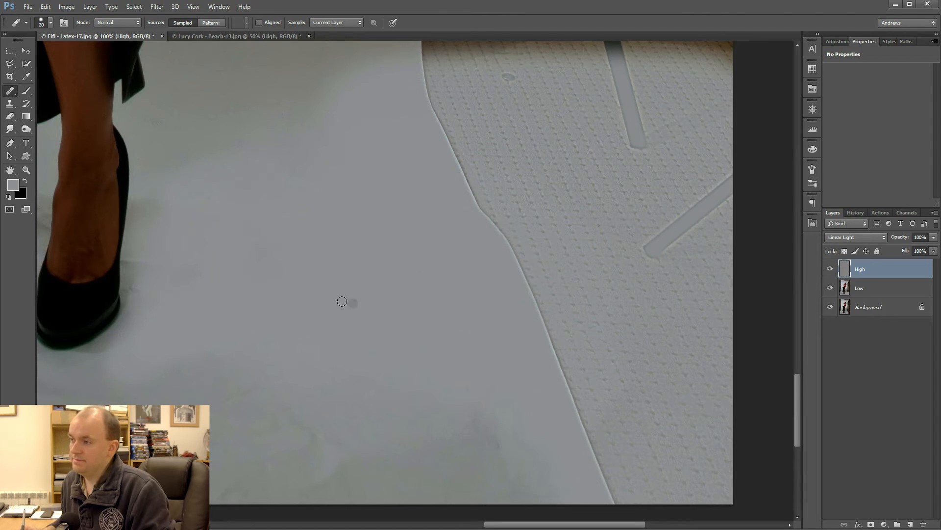
# Step: Heal away the paper's edge line and adjoining carpet texture on the High layer with a 60-pixel Healing Brush, using plain backdrop texture
pyautogui.moveTo(458, 338)
pyautogui.mouseDown()
pyautogui.moveTo(400, 370)
pyautogui.moveTo(380, 340)
pyautogui.mouseUp()
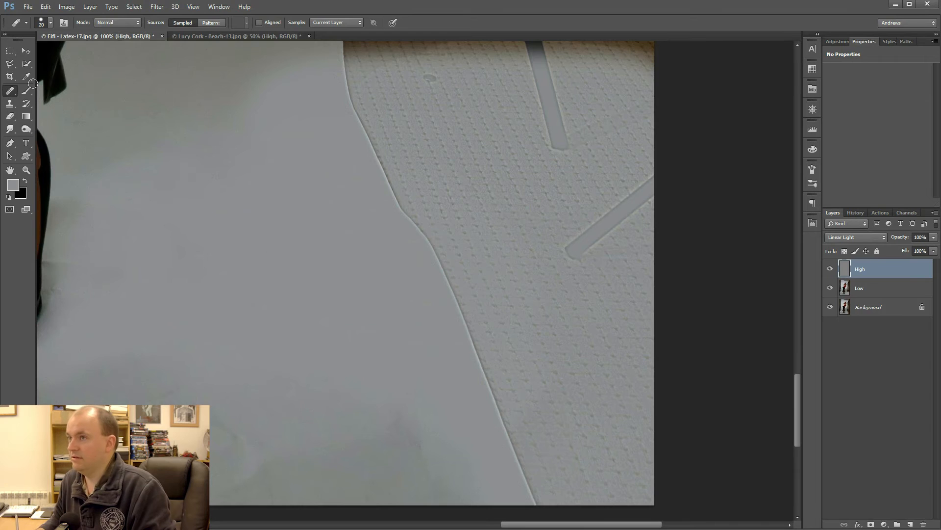
pyautogui.press(']')
pyautogui.press(']')
pyautogui.press(']')
pyautogui.press(']')
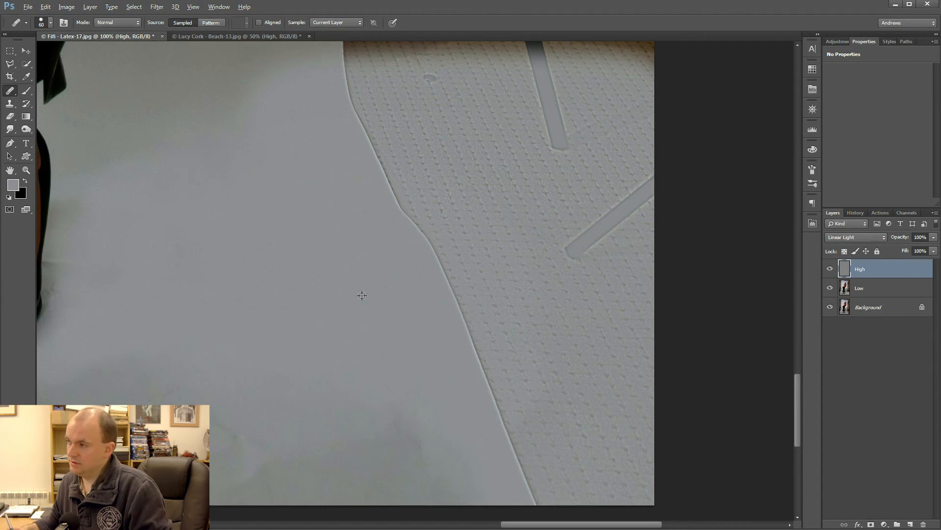
pyautogui.moveTo(443, 301)
pyautogui.mouseDown()
pyautogui.moveTo(451, 292)
pyautogui.moveTo(374, 141)
pyautogui.mouseUp()
pyautogui.moveTo(466, 299)
pyautogui.mouseDown()
pyautogui.moveTo(498, 397)
pyautogui.moveTo(493, 412)
pyautogui.moveTo(527, 423)
pyautogui.mouseUp()
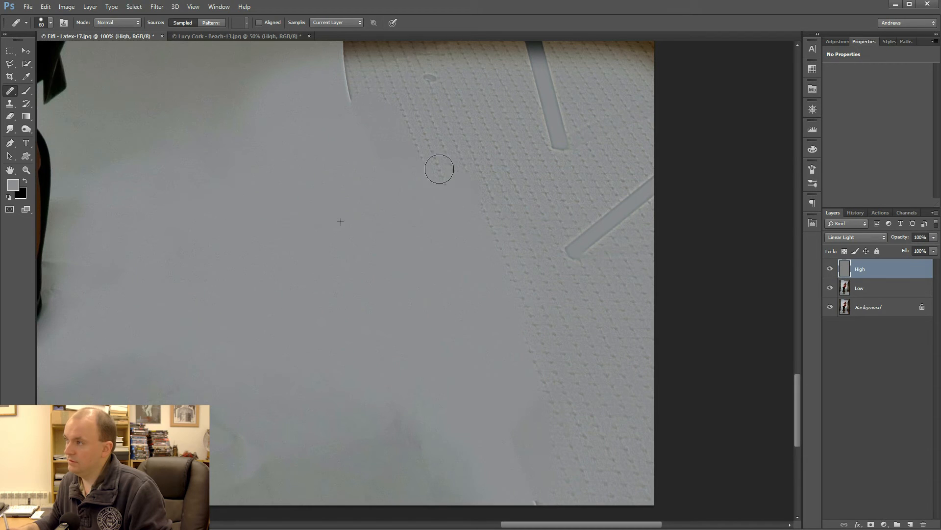
pyautogui.moveTo(372, 317)
pyautogui.mouseDown()
pyautogui.moveTo(396, 285)
pyautogui.moveTo(529, 270)
pyautogui.moveTo(464, 356)
pyautogui.moveTo(441, 368)
pyautogui.mouseUp()
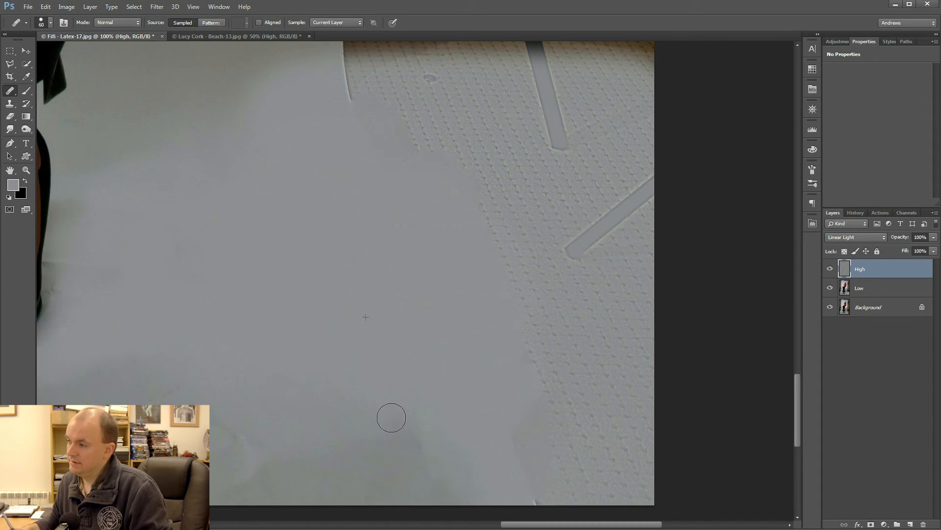
# Step: Paint the blotchy lower part of the paper floor on the Low layer with the 200-pixel brush
pyautogui.click(869, 293)
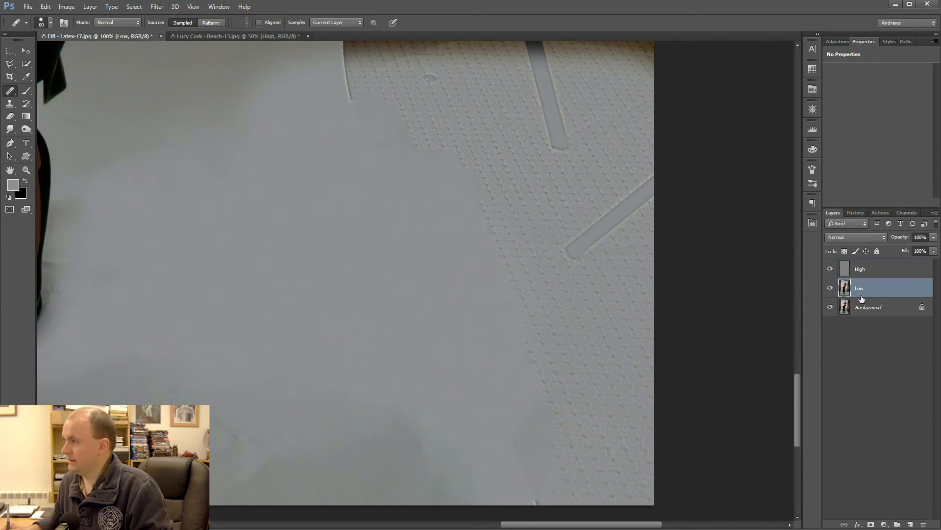
pyautogui.click(26, 91)
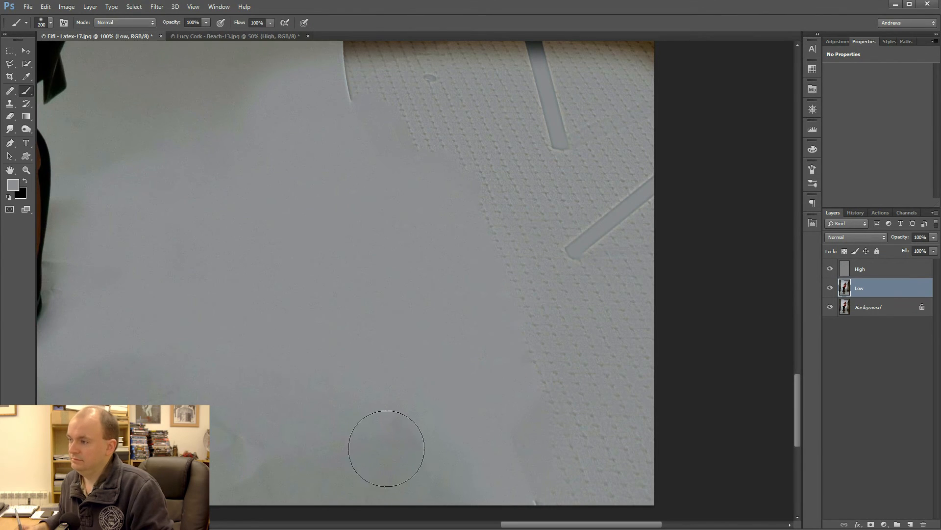
pyautogui.click(258, 492)
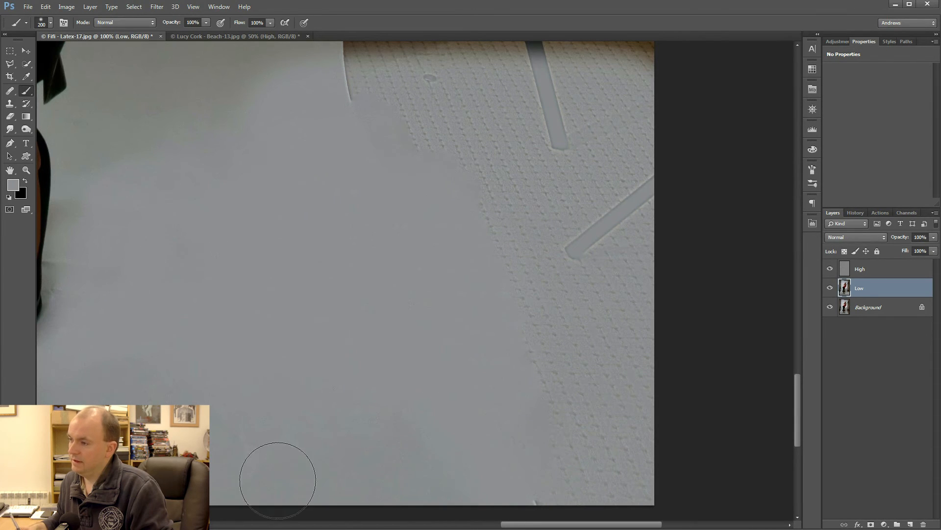
# Step: Switch to the High layer and the Healing Brush for retouching the skin texture on the model's neck
pyautogui.moveTo(212, 204)
pyautogui.mouseDown()
pyautogui.moveTo(274, 144)
pyautogui.moveTo(357, 280)
pyautogui.moveTo(332, 200)
pyautogui.moveTo(374, 349)
pyautogui.mouseUp()
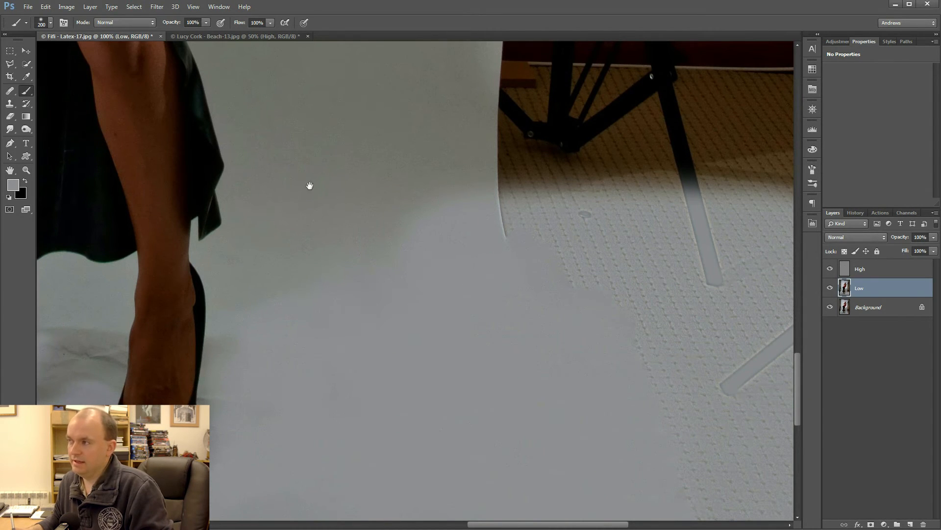
pyautogui.moveTo(336, 204)
pyautogui.mouseDown()
pyautogui.moveTo(349, 376)
pyautogui.moveTo(394, 466)
pyautogui.mouseUp()
pyautogui.moveTo(331, 253)
pyautogui.mouseDown()
pyautogui.moveTo(342, 510)
pyautogui.moveTo(321, 351)
pyautogui.moveTo(320, 402)
pyautogui.mouseUp()
pyautogui.moveTo(318, 301); pyautogui.dragTo(313, 515)
pyautogui.moveTo(297, 345); pyautogui.dragTo(446, 443)
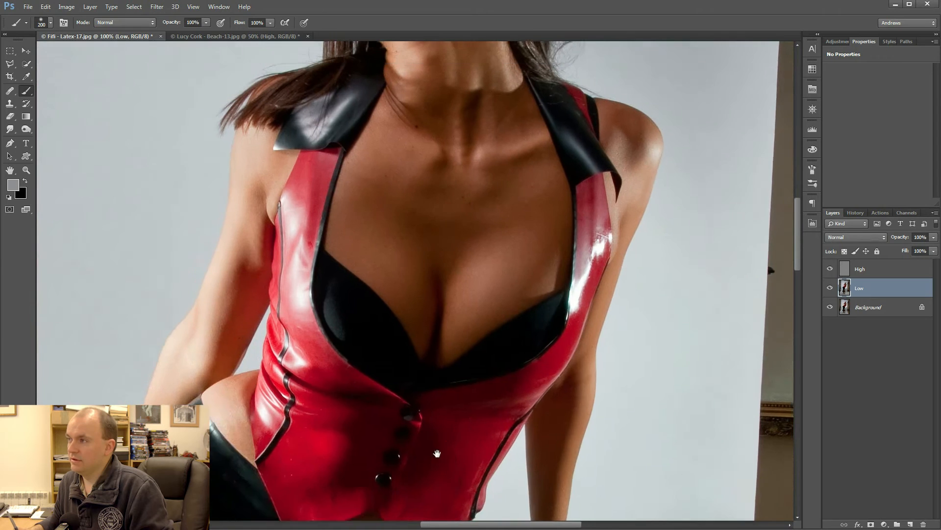
pyautogui.moveTo(373, 218); pyautogui.dragTo(371, 310)
pyautogui.moveTo(377, 278)
pyautogui.mouseDown()
pyautogui.moveTo(368, 330)
pyautogui.moveTo(337, 358)
pyautogui.moveTo(341, 335)
pyautogui.mouseUp()
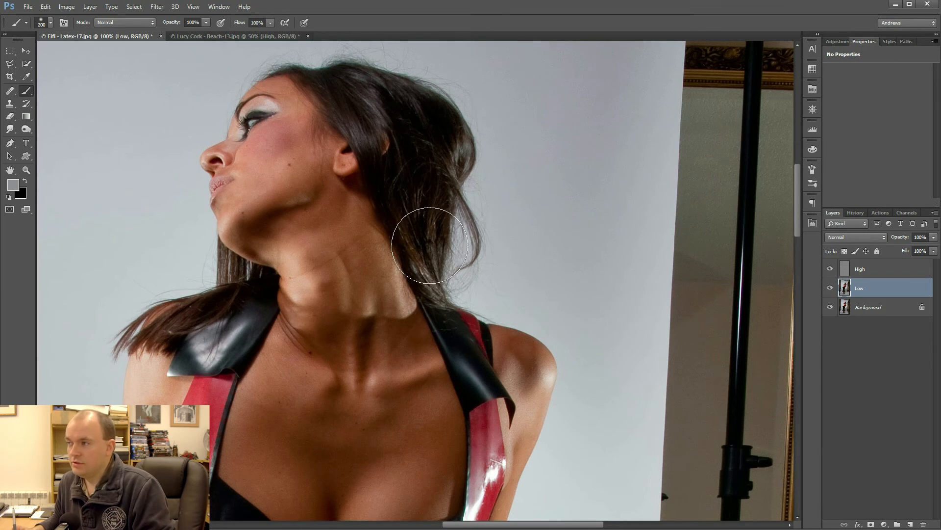
pyautogui.click(26, 170)
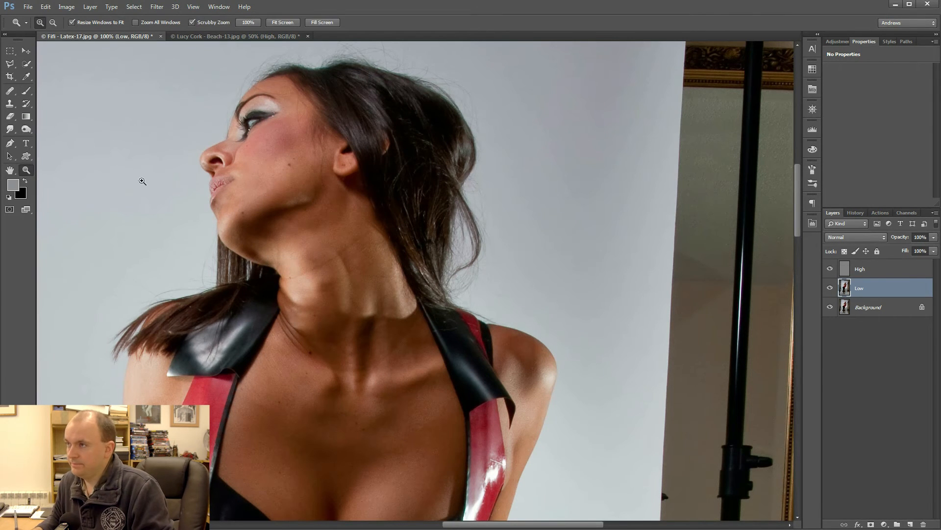
pyautogui.click(356, 234)
pyautogui.moveTo(317, 295)
pyautogui.mouseDown()
pyautogui.moveTo(368, 231)
pyautogui.moveTo(393, 223)
pyautogui.moveTo(409, 283)
pyautogui.mouseUp()
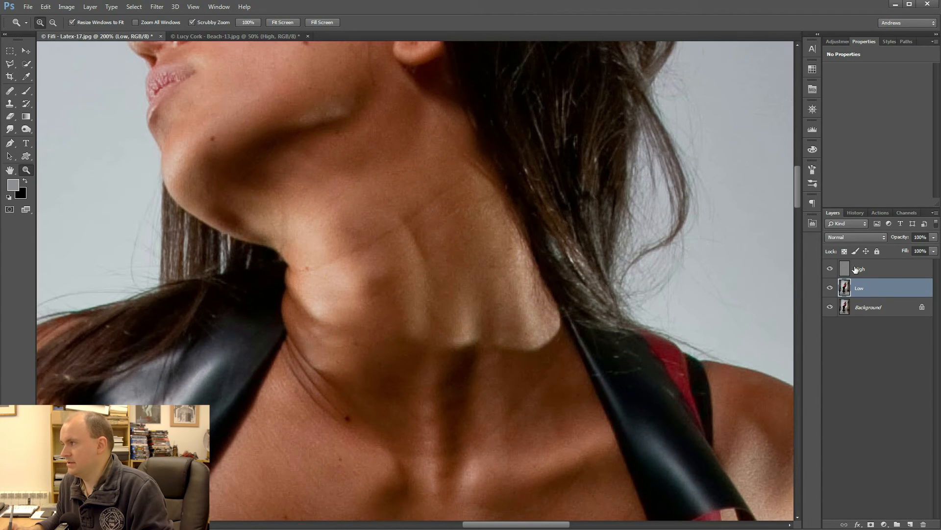
pyautogui.click(856, 269)
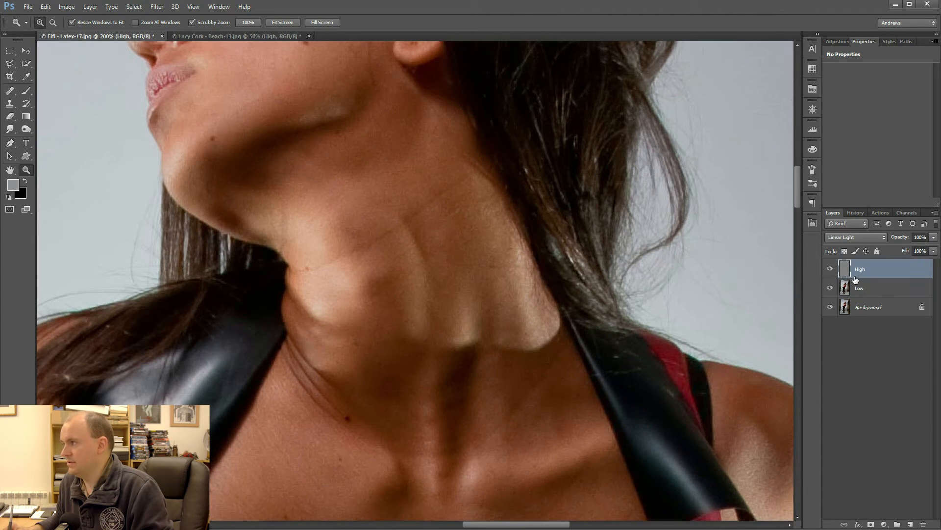
pyautogui.click(10, 90)
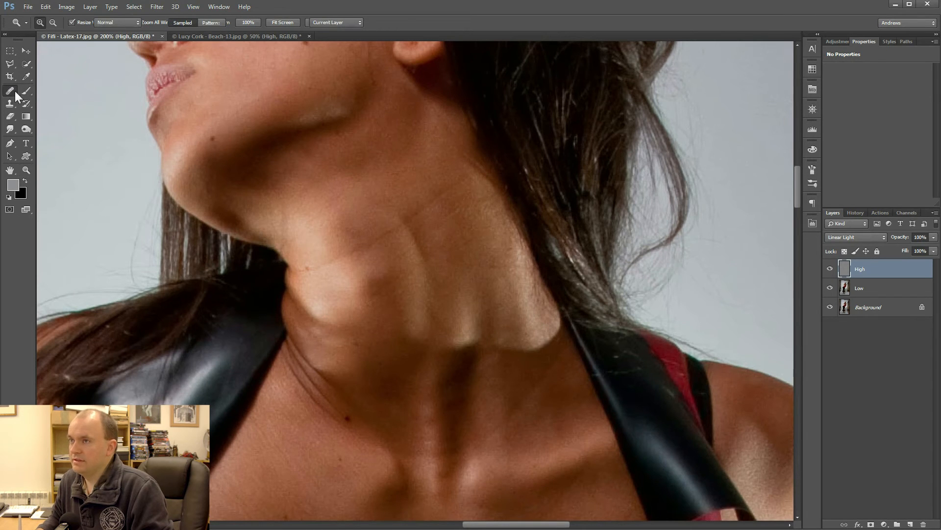
# Step: Shrink the Healing Brush and heal the fine crease lines and spots across the neck on the High layer
pyautogui.press('[')
pyautogui.press('[')
pyautogui.press('[')
pyautogui.press('[')
pyautogui.press('[')
pyautogui.press('[')
pyautogui.press('[')
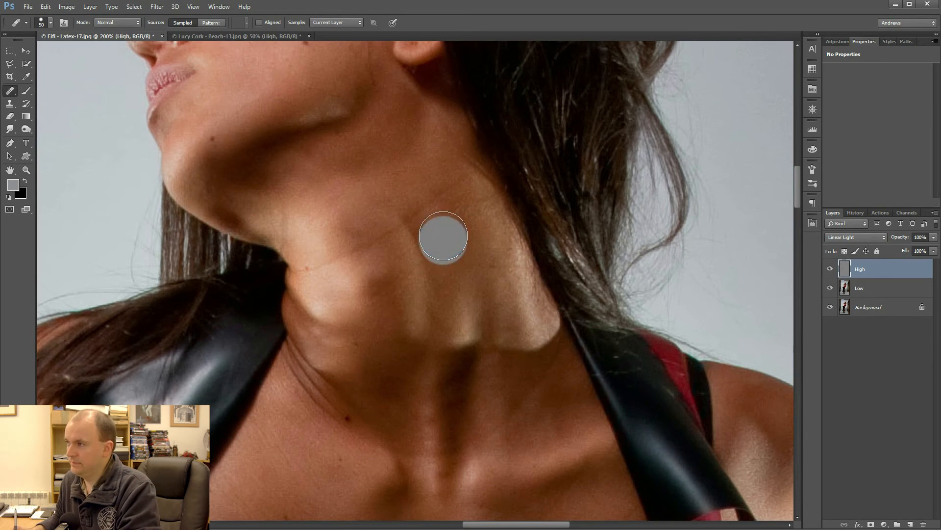
pyautogui.keyDown('alt'); pyautogui.click(435, 226); pyautogui.keyUp('alt')
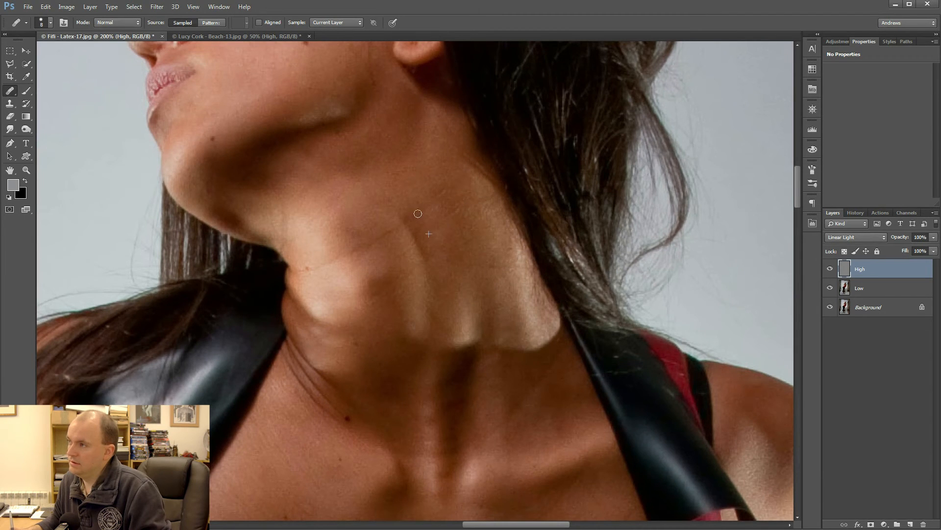
pyautogui.click(375, 285)
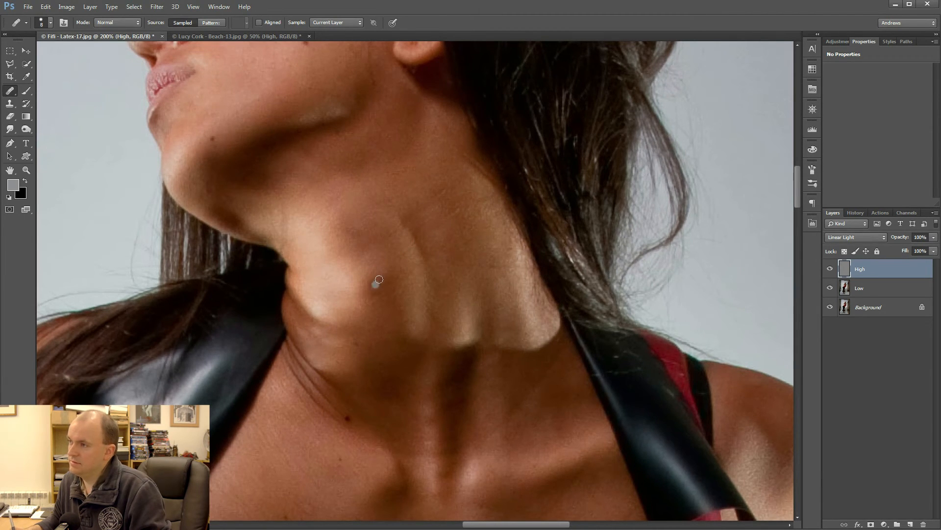
pyautogui.click(330, 283)
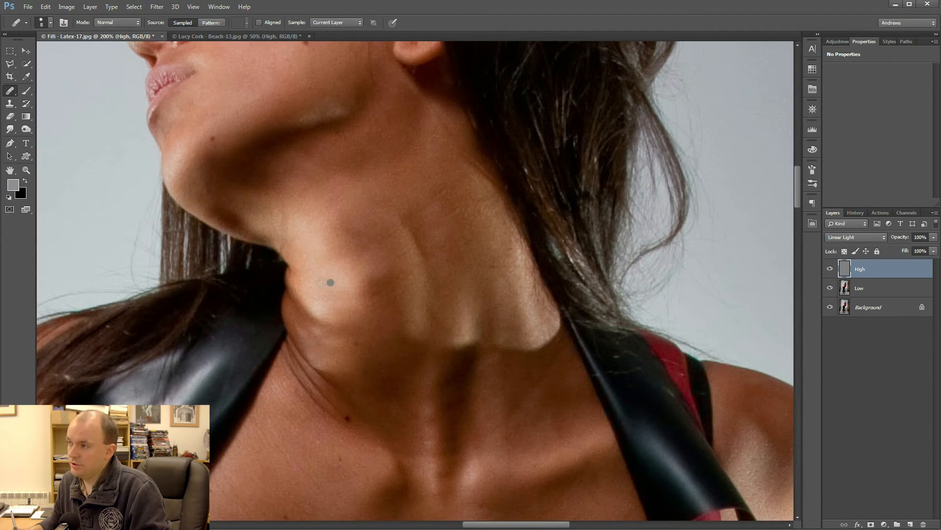
# Step: Heal the moles, stray hair strands and small spots on the upper chest and lower neck on the High layer
pyautogui.press('alt')
pyautogui.press('alt')
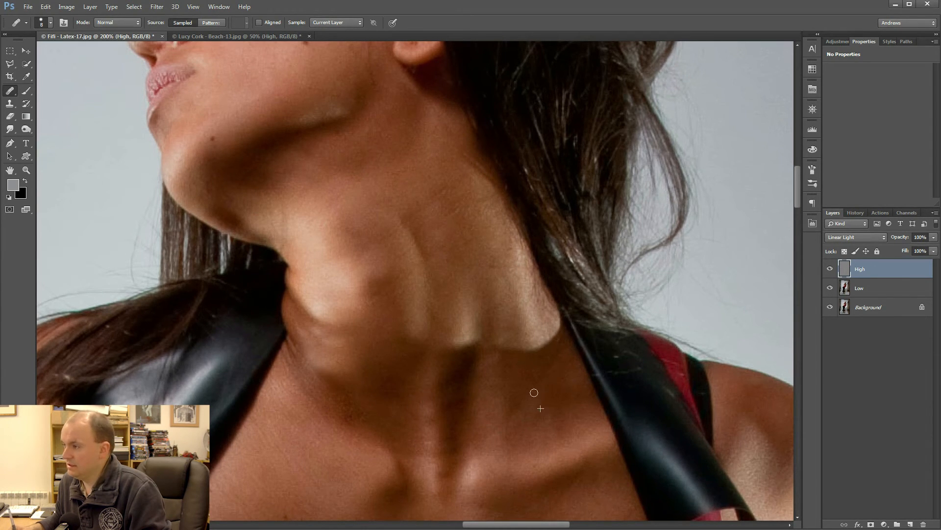
pyautogui.click(443, 434)
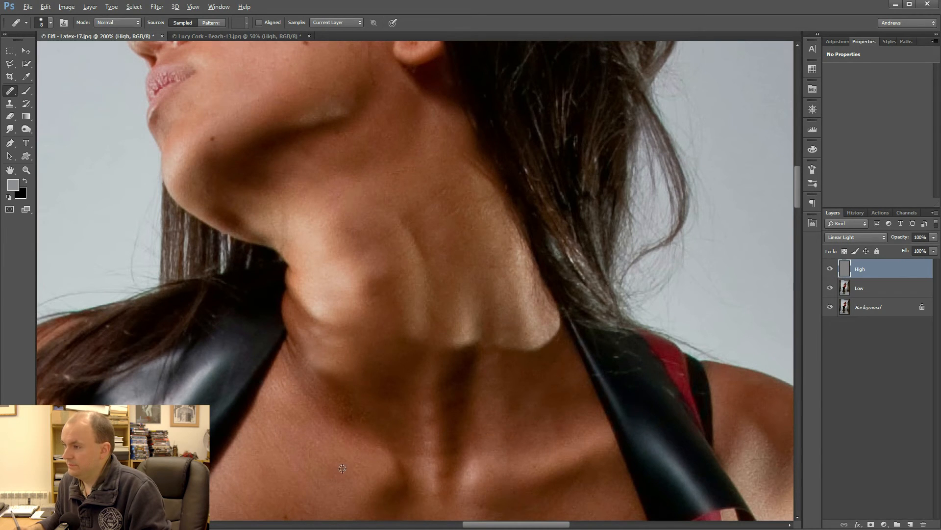
pyautogui.click(317, 481)
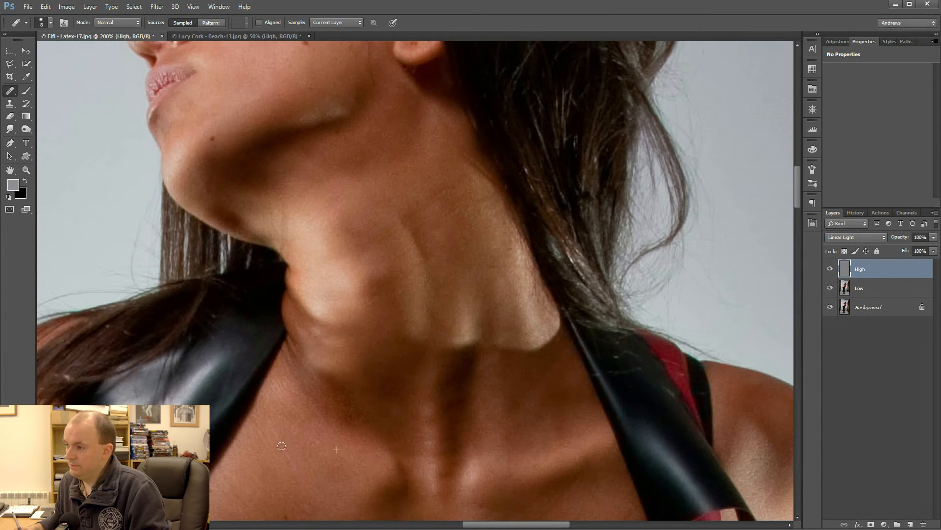
pyautogui.click(347, 344)
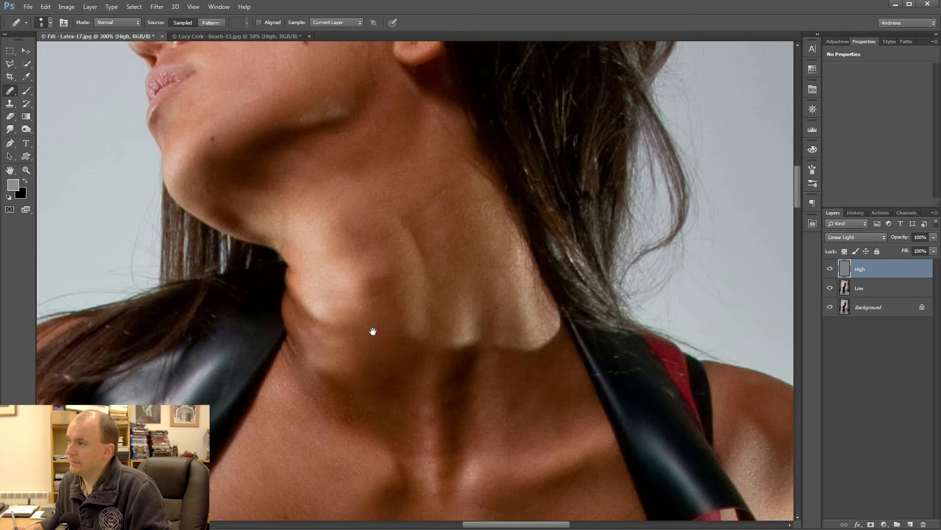
# Step: Heal the small moles and blemishes on the chin and cheek on the High layer, using nearby clean skin texture
pyautogui.moveTo(373, 331); pyautogui.dragTo(337, 369)
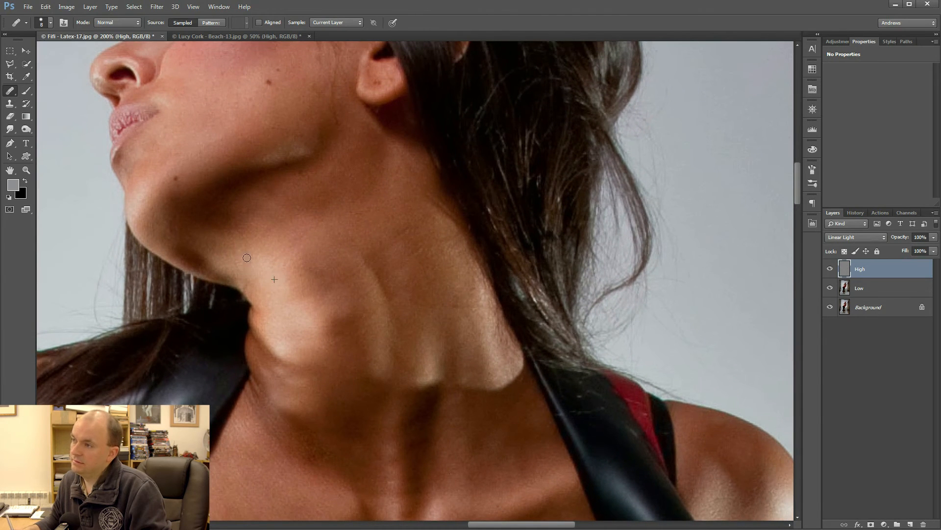
pyautogui.click(285, 263)
pyautogui.moveTo(308, 268); pyautogui.dragTo(336, 396)
pyautogui.click(305, 239)
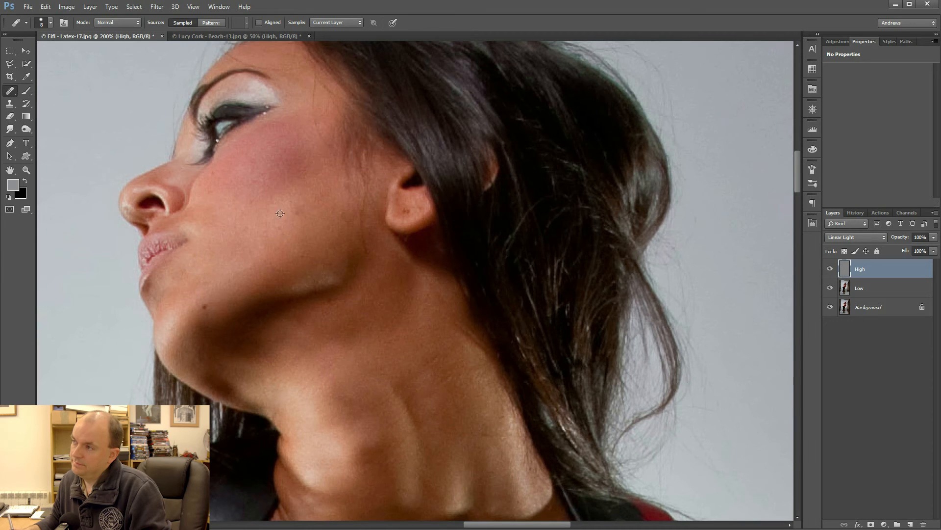
pyautogui.keyDown('alt'); pyautogui.click(318, 219); pyautogui.keyUp('alt')
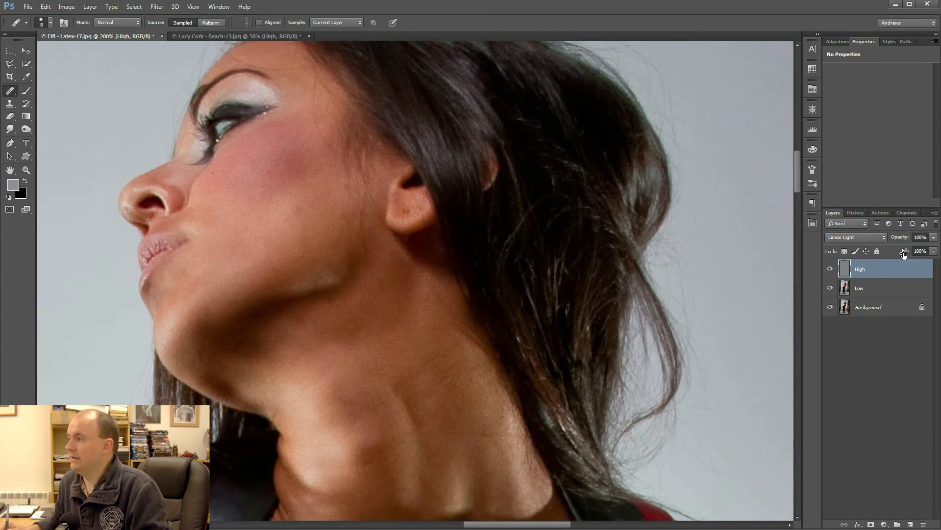
# Step: Heal the dark colour spots on the cheek and jaw on the Low layer
pyautogui.click(882, 289)
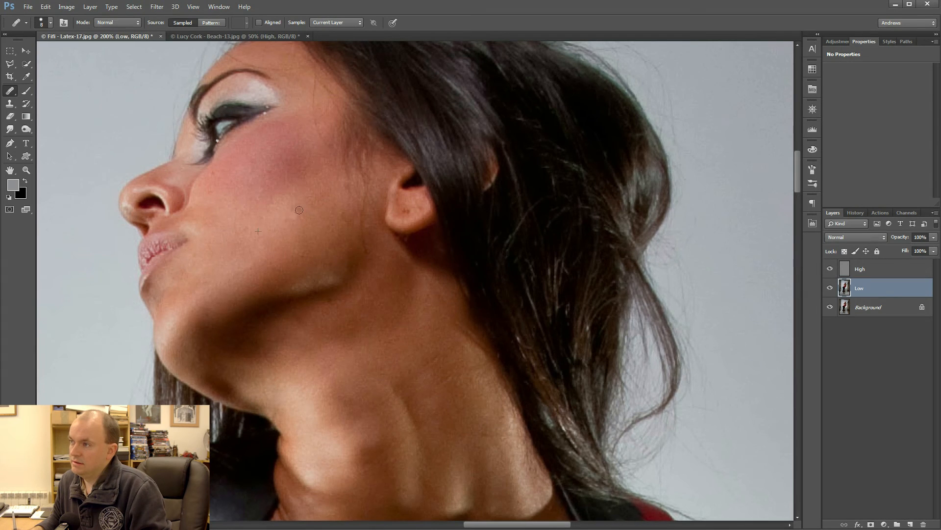
pyautogui.moveTo(303, 219); pyautogui.dragTo(304, 219)
pyautogui.click(277, 305)
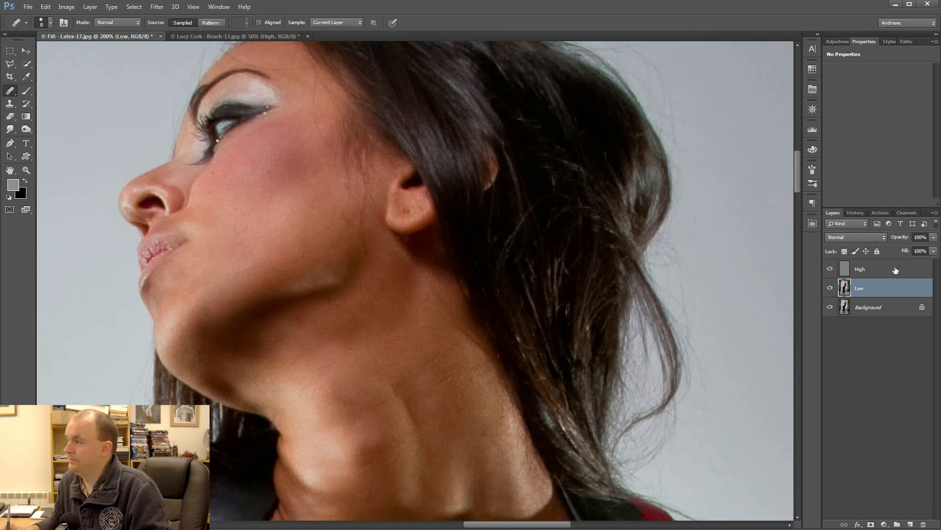
# Step: Return to the High layer and review the retouched face and torso at 50% zoom
pyautogui.click(860, 273)
pyautogui.moveTo(425, 428)
pyautogui.mouseDown()
pyautogui.moveTo(367, 337)
pyautogui.moveTo(307, 204)
pyautogui.moveTo(373, 380)
pyautogui.moveTo(393, 375)
pyautogui.moveTo(389, 344)
pyautogui.mouseUp()
pyautogui.hotkey('ctrl', '-')
pyautogui.hotkey('ctrl', '-')
pyautogui.hotkey('ctrl', '-')
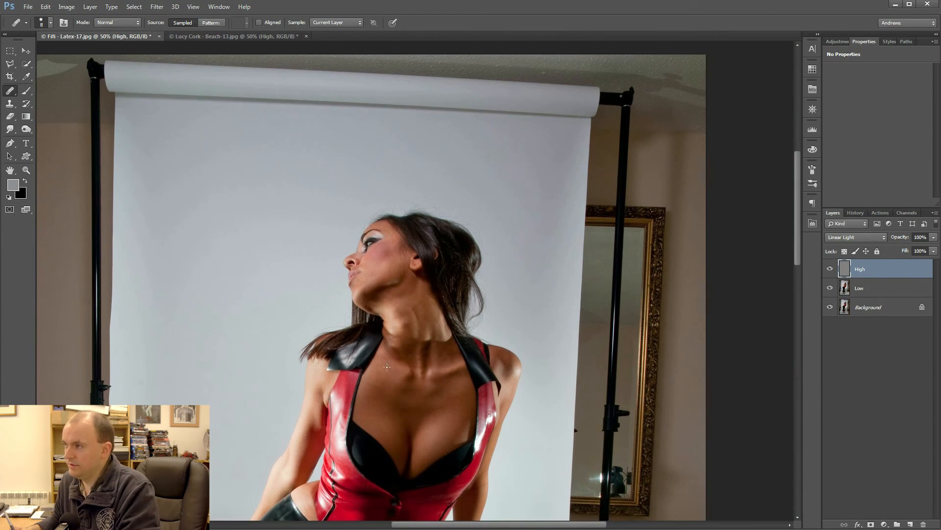
pyautogui.moveTo(387, 367)
pyautogui.mouseDown()
pyautogui.moveTo(358, 224)
pyautogui.moveTo(373, 206)
pyautogui.moveTo(380, 226)
pyautogui.mouseUp()
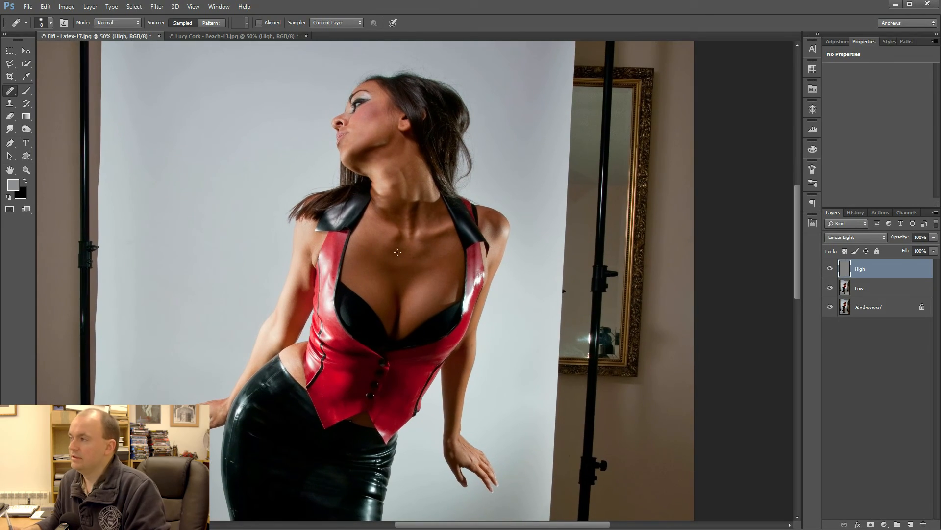
# Step: Switch to the Beach-13.jpg photo and set up a 50-pixel Brush on its Low layer
pyautogui.click(219, 35)
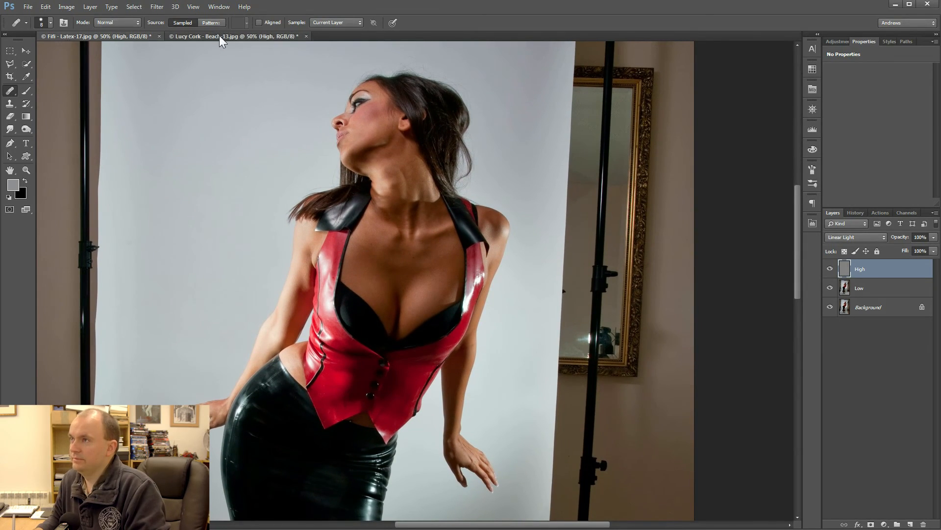
pyautogui.moveTo(534, 394)
pyautogui.mouseDown()
pyautogui.moveTo(472, 314)
pyautogui.moveTo(323, 203)
pyautogui.moveTo(386, 227)
pyautogui.moveTo(302, 183)
pyautogui.moveTo(312, 178)
pyautogui.mouseUp()
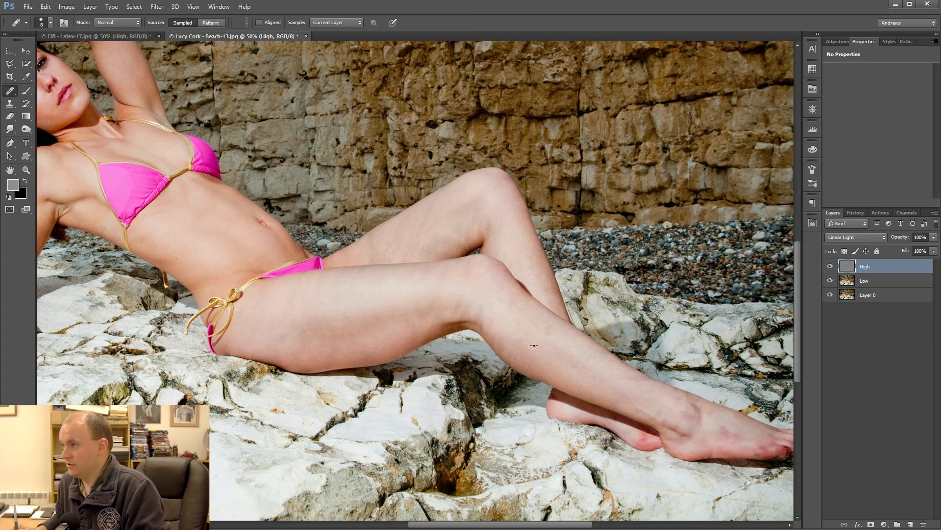
pyautogui.click(870, 284)
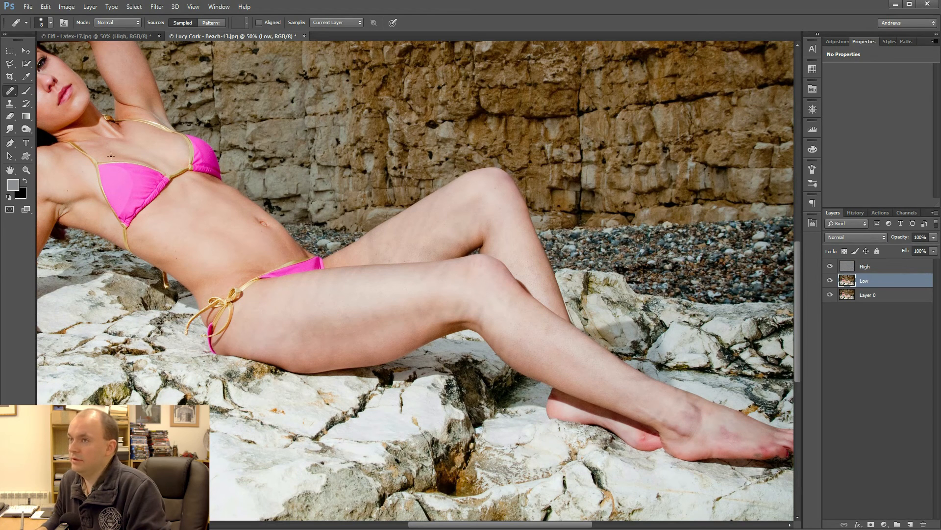
pyautogui.click(27, 90)
pyautogui.press('[')
pyautogui.press('[')
pyautogui.press('[')
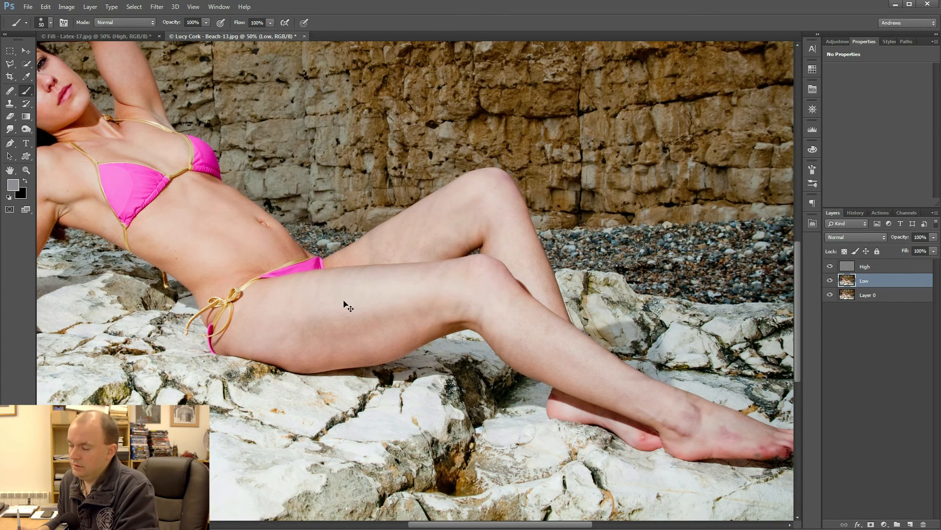
# Step: Sample a light skin tone from the front thigh and brush it over the thigh's uneven patches on the Low layer
pyautogui.hotkey('ctrl', '+')
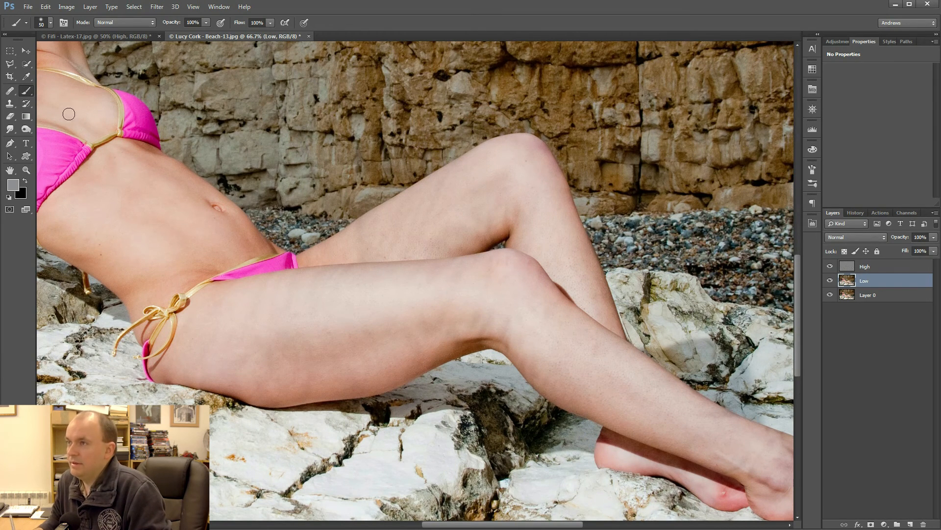
pyautogui.moveTo(288, 305); pyautogui.dragTo(339, 304)
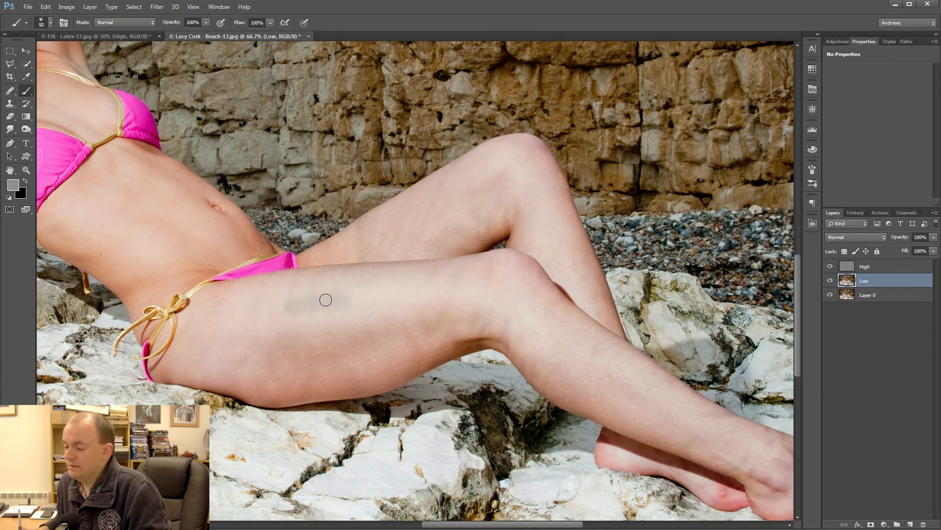
pyautogui.hotkey('ctrl', 'z')
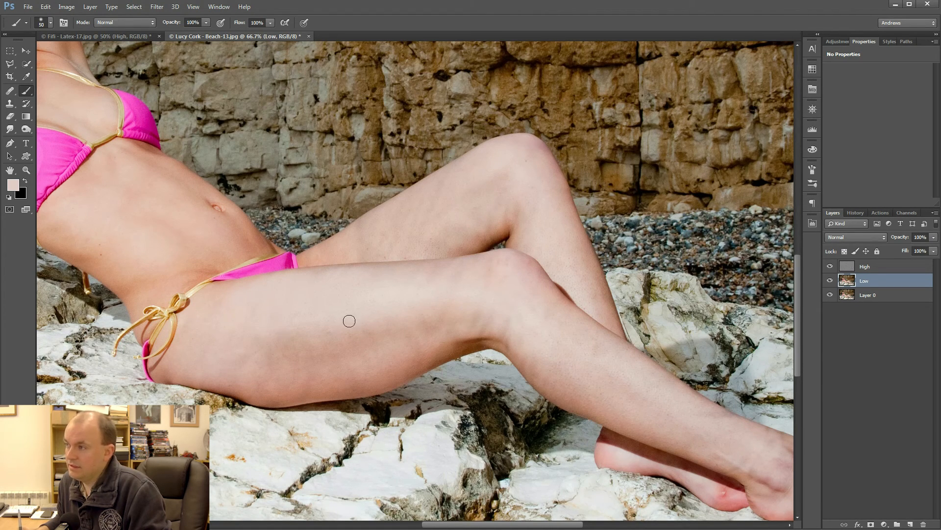
pyautogui.keyDown('alt'); pyautogui.click(411, 280); pyautogui.keyUp('alt')
pyautogui.click(416, 335)
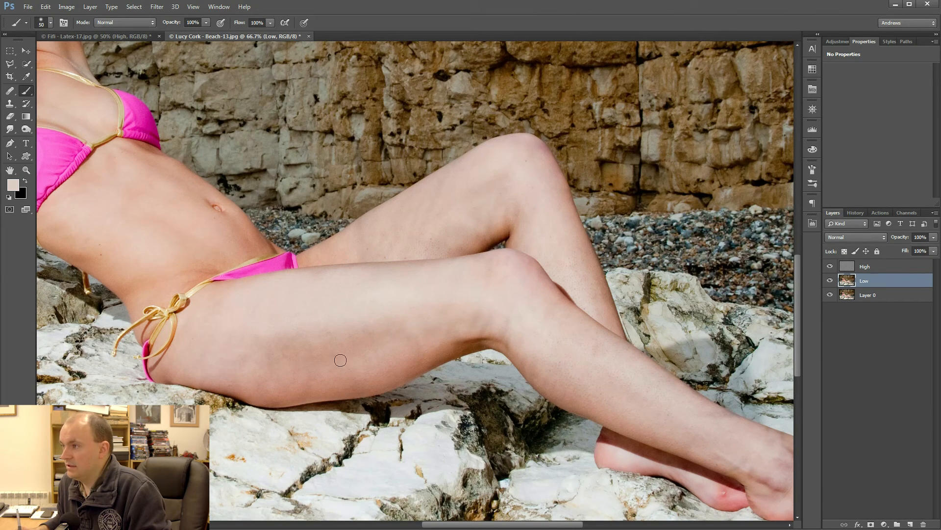
# Step: Heal the darker blotches in the middle of the front thigh on the Low layer with a 45-pixel Healing Brush
pyautogui.click(10, 104)
pyautogui.click(10, 91)
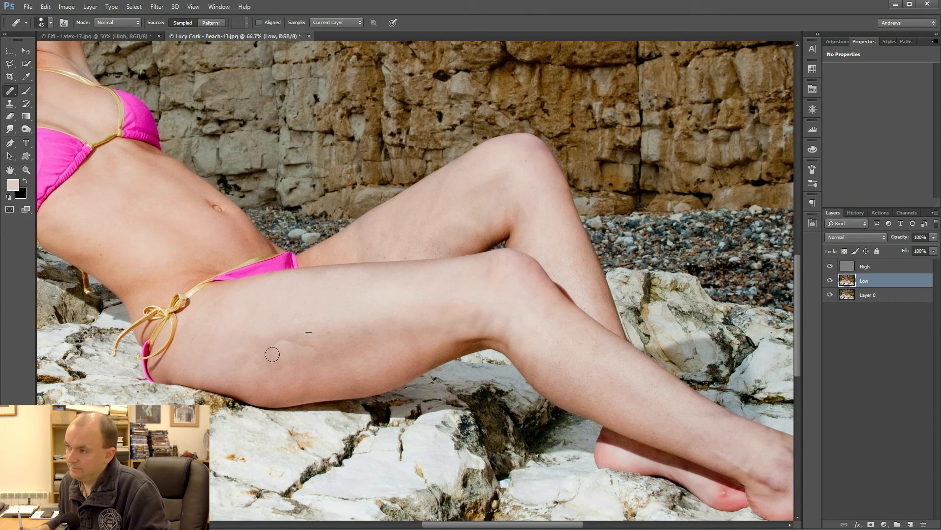
pyautogui.moveTo(324, 350); pyautogui.dragTo(325, 349)
pyautogui.moveTo(252, 338)
pyautogui.mouseDown()
pyautogui.moveTo(239, 369)
pyautogui.moveTo(295, 359)
pyautogui.moveTo(268, 368)
pyautogui.moveTo(325, 368)
pyautogui.moveTo(338, 344)
pyautogui.mouseUp()
# Step: Heal the discoloured patches behind and around the front knee on the Low layer, sampling nearby even-toned skin
pyautogui.scroll(3, 338, 352)
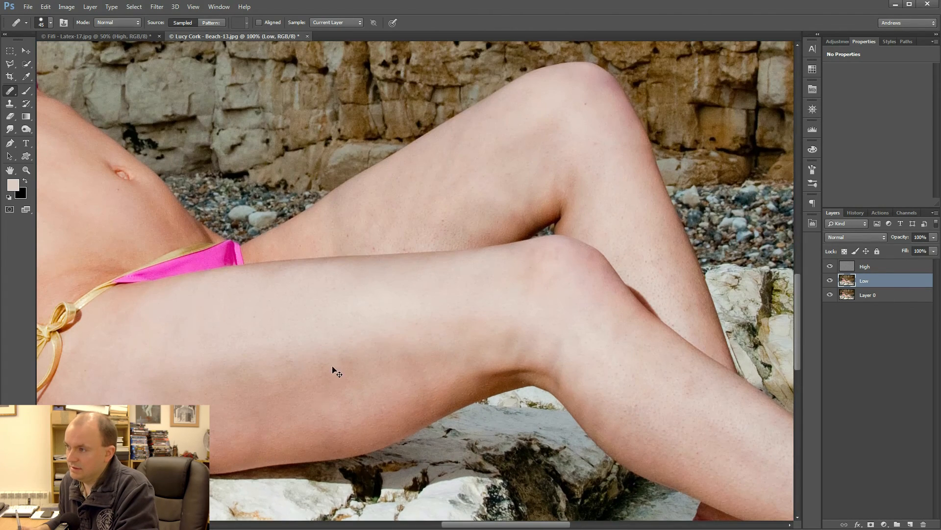
pyautogui.hotkey('ctrl', '+')
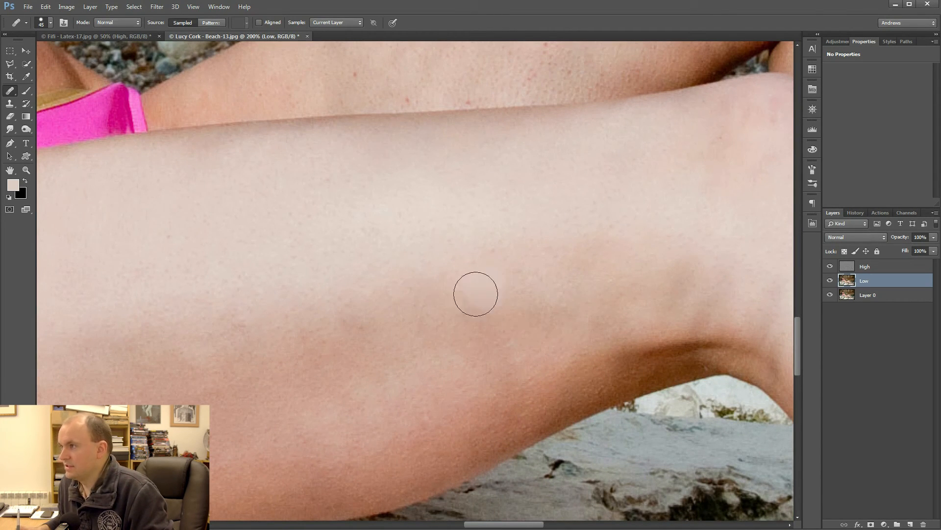
pyautogui.moveTo(500, 330)
pyautogui.mouseDown()
pyautogui.moveTo(478, 318)
pyautogui.moveTo(337, 325)
pyautogui.mouseUp()
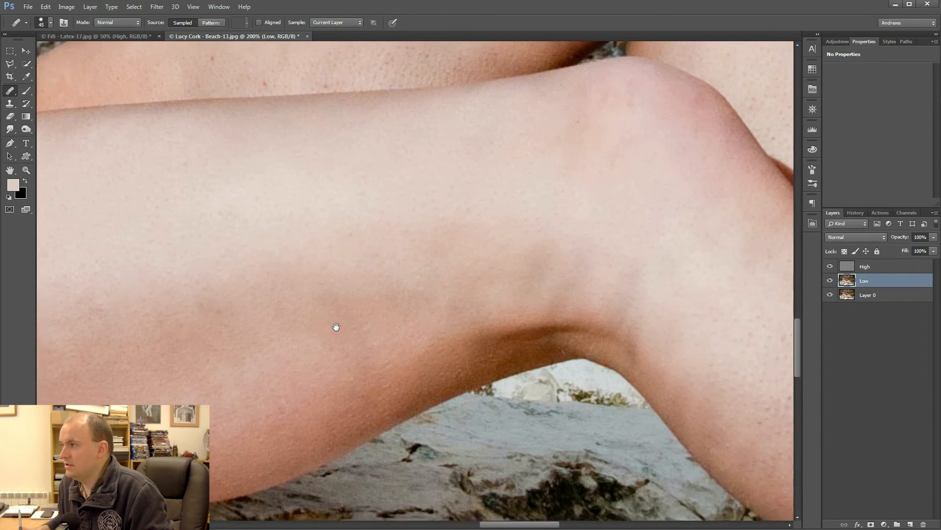
pyautogui.moveTo(504, 256)
pyautogui.mouseDown()
pyautogui.moveTo(525, 292)
pyautogui.moveTo(561, 245)
pyautogui.moveTo(616, 268)
pyautogui.moveTo(580, 299)
pyautogui.moveTo(642, 312)
pyautogui.moveTo(624, 255)
pyautogui.mouseUp()
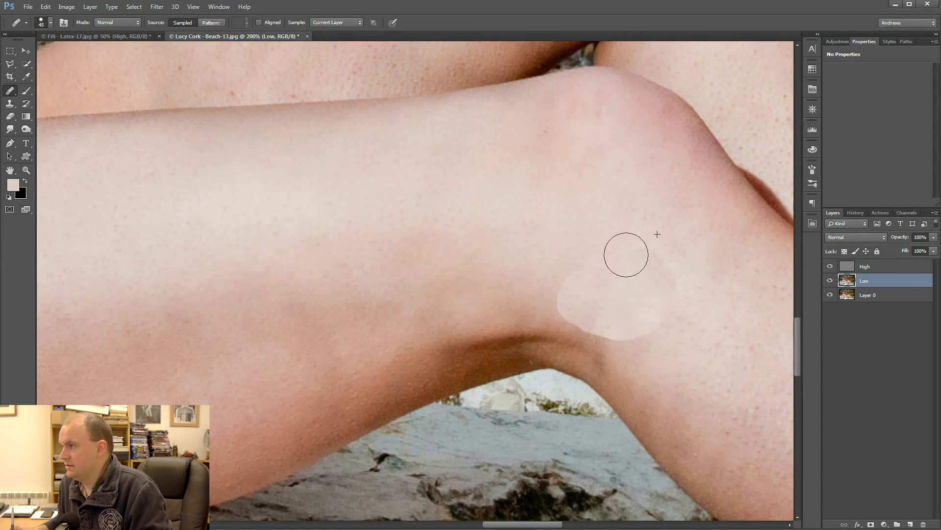
pyautogui.keyDown('alt'); pyautogui.click(496, 195); pyautogui.keyUp('alt')
pyautogui.moveTo(578, 148)
pyautogui.mouseDown()
pyautogui.moveTo(567, 118)
pyautogui.moveTo(587, 106)
pyautogui.moveTo(511, 114)
pyautogui.mouseUp()
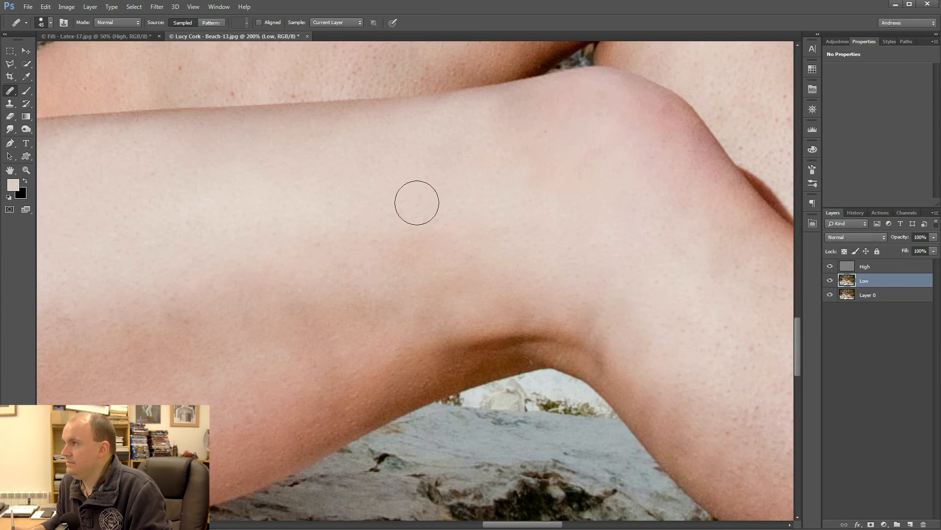
pyautogui.moveTo(289, 291); pyautogui.dragTo(337, 299)
pyautogui.keyDown('alt'); pyautogui.click(506, 214); pyautogui.keyUp('alt')
pyautogui.moveTo(572, 183)
pyautogui.mouseDown()
pyautogui.moveTo(636, 183)
pyautogui.moveTo(579, 164)
pyautogui.moveTo(561, 140)
pyautogui.mouseUp()
# Step: Even out the mottled colour along the rest of the front thigh with the Healing Brush, sampling the lighter thigh skin
pyautogui.moveTo(269, 290)
pyautogui.mouseDown()
pyautogui.moveTo(555, 200)
pyautogui.moveTo(624, 217)
pyautogui.mouseUp()
pyautogui.keyDown('alt'); pyautogui.click(277, 211); pyautogui.keyUp('alt')
pyautogui.moveTo(239, 288)
pyautogui.mouseDown()
pyautogui.moveTo(219, 309)
pyautogui.moveTo(270, 313)
pyautogui.moveTo(287, 278)
pyautogui.moveTo(371, 259)
pyautogui.moveTo(423, 307)
pyautogui.mouseUp()
pyautogui.keyDown('alt'); pyautogui.click(246, 213); pyautogui.keyUp('alt')
pyautogui.keyDown('alt'); pyautogui.click(314, 194); pyautogui.keyUp('alt')
pyautogui.moveTo(221, 271)
pyautogui.mouseDown()
pyautogui.moveTo(179, 298)
pyautogui.moveTo(187, 354)
pyautogui.mouseUp()
# Step: Heal the uneven colour patches along the shin and lower calf on the Low layer, sampling adjacent skin
pyautogui.moveTo(481, 296)
pyautogui.mouseDown()
pyautogui.moveTo(505, 295)
pyautogui.moveTo(89, 299)
pyautogui.mouseUp()
pyautogui.moveTo(553, 315); pyautogui.dragTo(214, 278)
pyautogui.keyDown('alt'); pyautogui.click(242, 313); pyautogui.keyUp('alt')
pyautogui.moveTo(273, 269); pyautogui.dragTo(304, 240)
pyautogui.moveTo(351, 362); pyautogui.dragTo(185, 204)
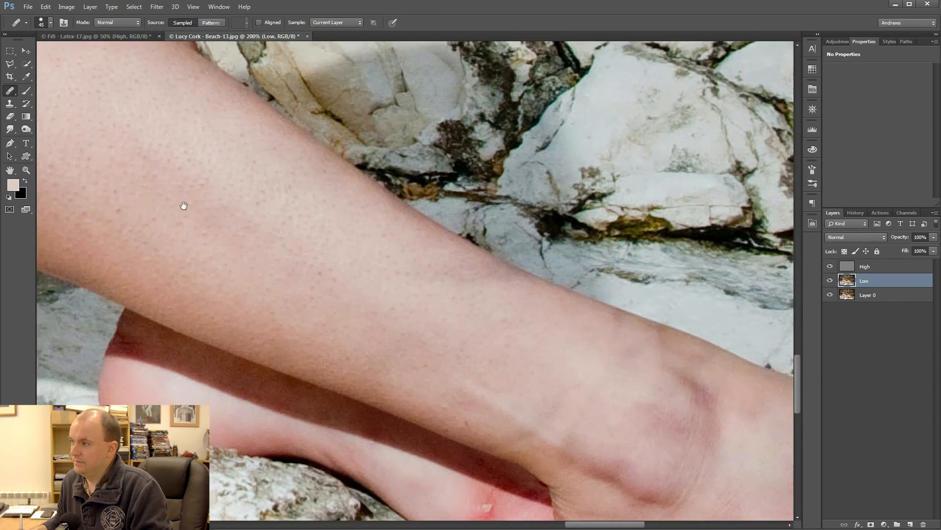
pyautogui.keyDown('alt'); pyautogui.click(351, 294); pyautogui.keyUp('alt')
pyautogui.moveTo(423, 286); pyautogui.dragTo(432, 272)
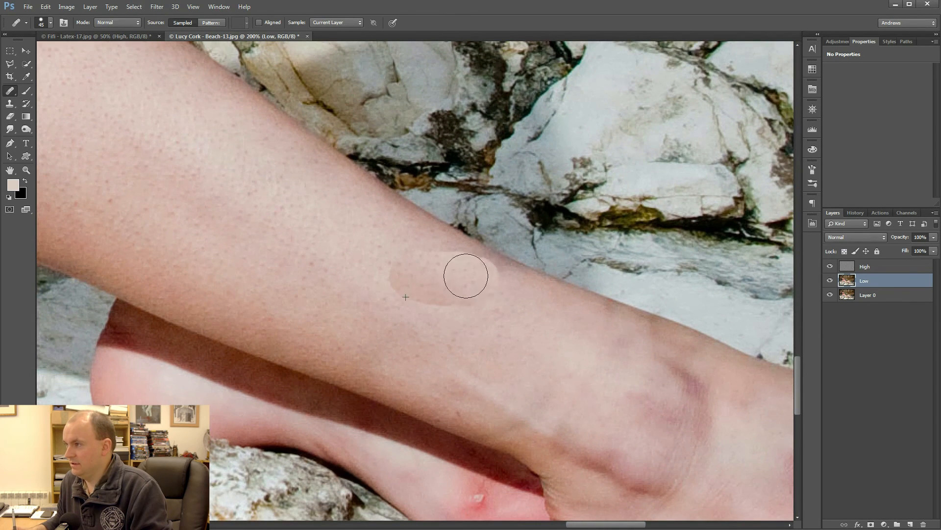
pyautogui.moveTo(271, 242)
pyautogui.mouseDown()
pyautogui.moveTo(337, 266)
pyautogui.moveTo(301, 225)
pyautogui.moveTo(434, 322)
pyautogui.moveTo(311, 225)
pyautogui.mouseUp()
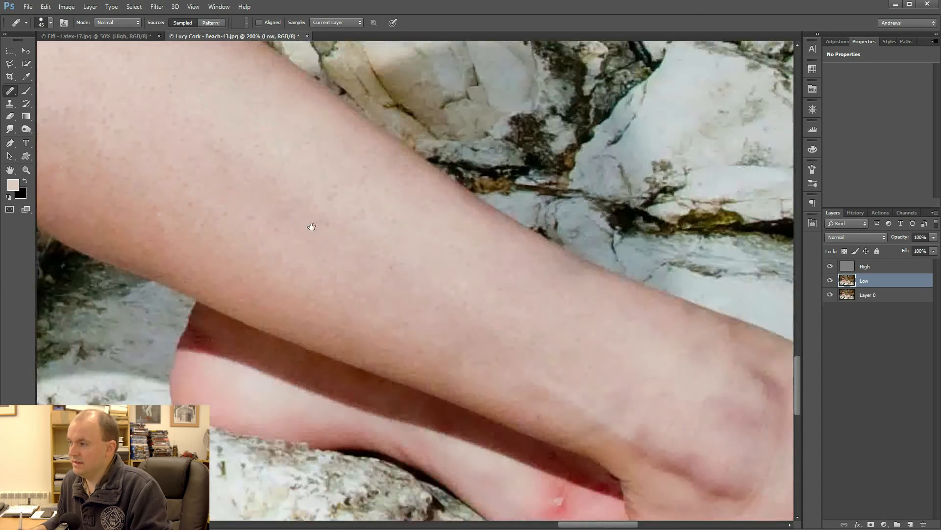
# Step: Heal the small flake of skin on the rear foot on the High layer with a 15-pixel Healing Brush
pyautogui.press('[')
pyautogui.press('[')
pyautogui.press('[')
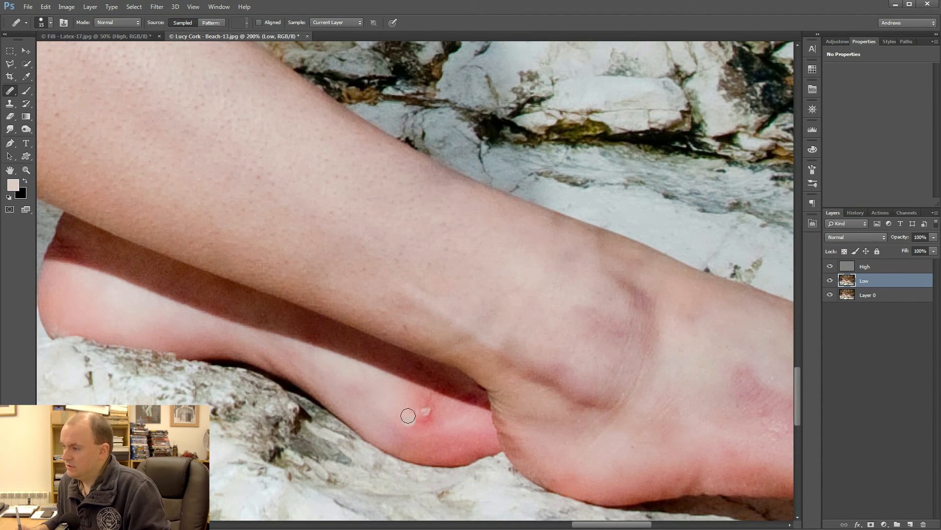
pyautogui.click(484, 384)
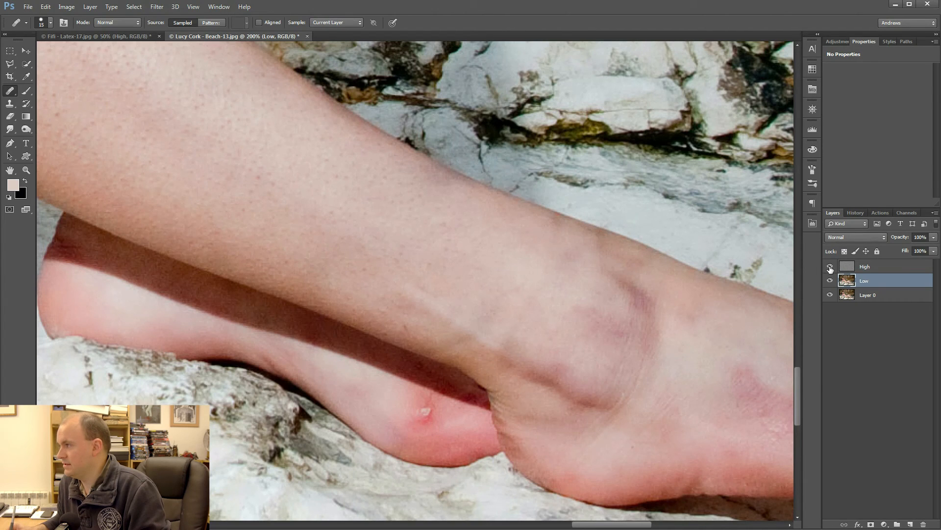
pyautogui.click(830, 267)
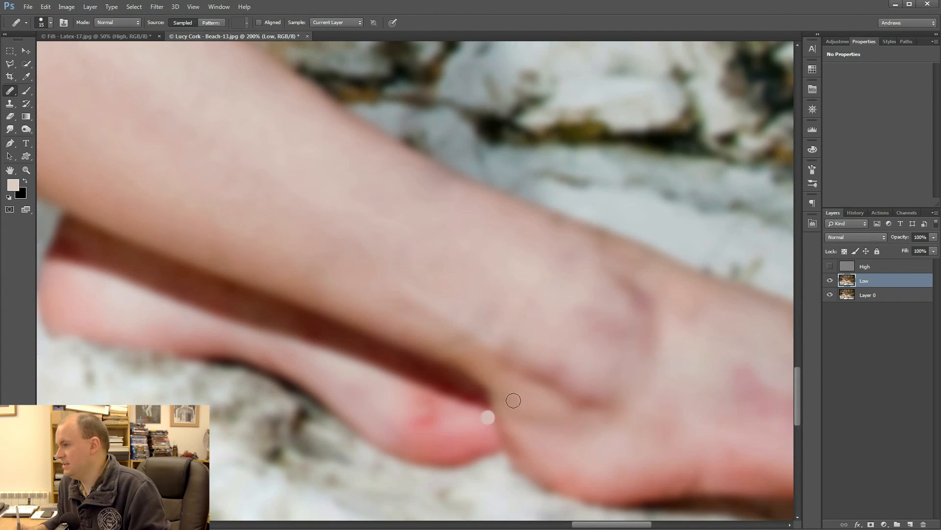
pyautogui.click(830, 267)
pyautogui.click(871, 269)
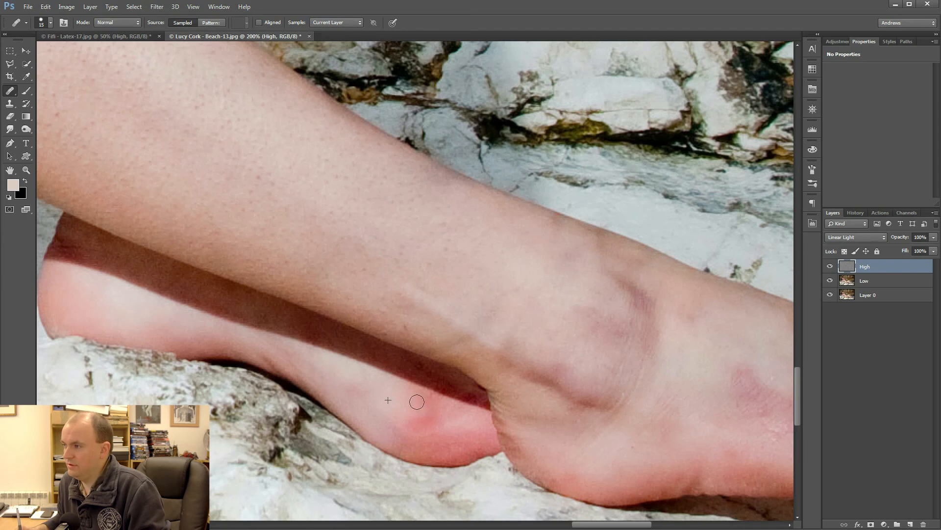
pyautogui.click(421, 428)
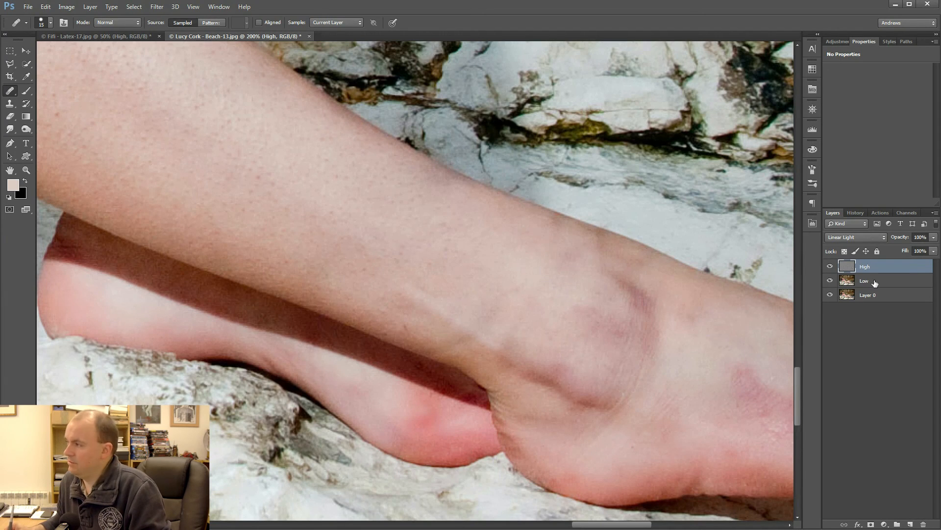
# Step: Even out the red patch on the rear foot on the Low layer, sampling the paler skin beside it
pyautogui.click(875, 283)
pyautogui.moveTo(422, 422)
pyautogui.mouseDown()
pyautogui.moveTo(383, 409)
pyautogui.moveTo(420, 403)
pyautogui.moveTo(407, 427)
pyautogui.moveTo(439, 441)
pyautogui.mouseUp()
pyautogui.keyDown('alt'); pyautogui.click(394, 416); pyautogui.keyUp('alt')
pyautogui.moveTo(450, 454)
pyautogui.mouseDown()
pyautogui.moveTo(435, 444)
pyautogui.moveTo(449, 433)
pyautogui.moveTo(435, 416)
pyautogui.mouseUp()
pyautogui.keyDown('alt'); pyautogui.click(391, 410); pyautogui.keyUp('alt')
pyautogui.click(442, 430)
# Step: Heal the reddish patch on top of the front foot on the Low layer
pyautogui.moveTo(590, 351)
pyautogui.mouseDown()
pyautogui.moveTo(488, 383)
pyautogui.moveTo(431, 355)
pyautogui.mouseUp()
pyautogui.moveTo(584, 391)
pyautogui.mouseDown()
pyautogui.moveTo(572, 406)
pyautogui.moveTo(604, 424)
pyautogui.moveTo(572, 377)
pyautogui.moveTo(585, 368)
pyautogui.moveTo(603, 390)
pyautogui.moveTo(597, 413)
pyautogui.moveTo(637, 402)
pyautogui.moveTo(611, 431)
pyautogui.mouseUp()
pyautogui.keyDown('alt'); pyautogui.click(580, 360); pyautogui.keyUp('alt')
# Step: Even out the remaining tonal patches on the front thigh near the knee on the Low layer, sampling nearby skin
pyautogui.moveTo(452, 330); pyautogui.dragTo(729, 486)
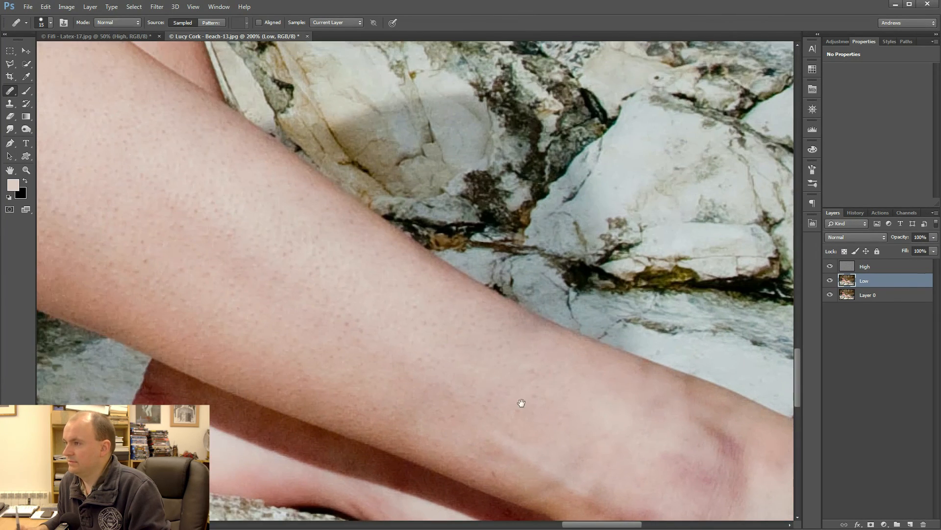
pyautogui.moveTo(521, 403); pyautogui.dragTo(714, 504)
pyautogui.moveTo(473, 366); pyautogui.dragTo(667, 476)
pyautogui.moveTo(514, 388); pyautogui.dragTo(748, 468)
pyautogui.moveTo(445, 380); pyautogui.dragTo(640, 352)
pyautogui.moveTo(458, 328); pyautogui.dragTo(408, 441)
pyautogui.moveTo(468, 352); pyautogui.dragTo(412, 477)
pyautogui.moveTo(328, 317); pyautogui.dragTo(428, 293)
pyautogui.moveTo(245, 366)
pyautogui.mouseDown()
pyautogui.moveTo(211, 321)
pyautogui.moveTo(260, 284)
pyautogui.moveTo(256, 275)
pyautogui.moveTo(206, 291)
pyautogui.moveTo(258, 259)
pyautogui.moveTo(340, 254)
pyautogui.moveTo(250, 269)
pyautogui.moveTo(260, 258)
pyautogui.mouseUp()
pyautogui.keyDown('alt'); pyautogui.click(344, 274); pyautogui.keyUp('alt')
pyautogui.keyDown('alt'); pyautogui.click(386, 274); pyautogui.keyUp('alt')
pyautogui.moveTo(234, 359); pyautogui.dragTo(226, 376)
# Step: Heal the uneven tones on the back leg's thigh and behind its knee on the Low layer, sampling adjacent lighter skin
pyautogui.moveTo(540, 256); pyautogui.dragTo(389, 315)
pyautogui.keyDown('alt'); pyautogui.click(493, 208); pyautogui.keyUp('alt')
pyautogui.moveTo(496, 236)
pyautogui.mouseDown()
pyautogui.moveTo(490, 290)
pyautogui.moveTo(523, 311)
pyautogui.moveTo(517, 327)
pyautogui.mouseUp()
pyautogui.keyDown('alt'); pyautogui.click(422, 267); pyautogui.keyUp('alt')
pyautogui.moveTo(444, 317)
pyautogui.mouseDown()
pyautogui.moveTo(431, 342)
pyautogui.moveTo(472, 348)
pyautogui.moveTo(478, 370)
pyautogui.mouseUp()
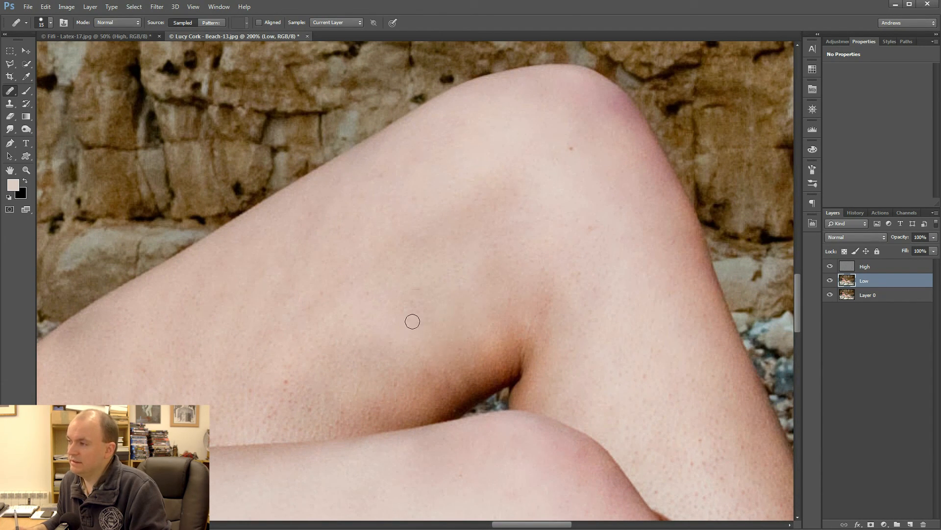
pyautogui.moveTo(412, 321); pyautogui.dragTo(421, 312)
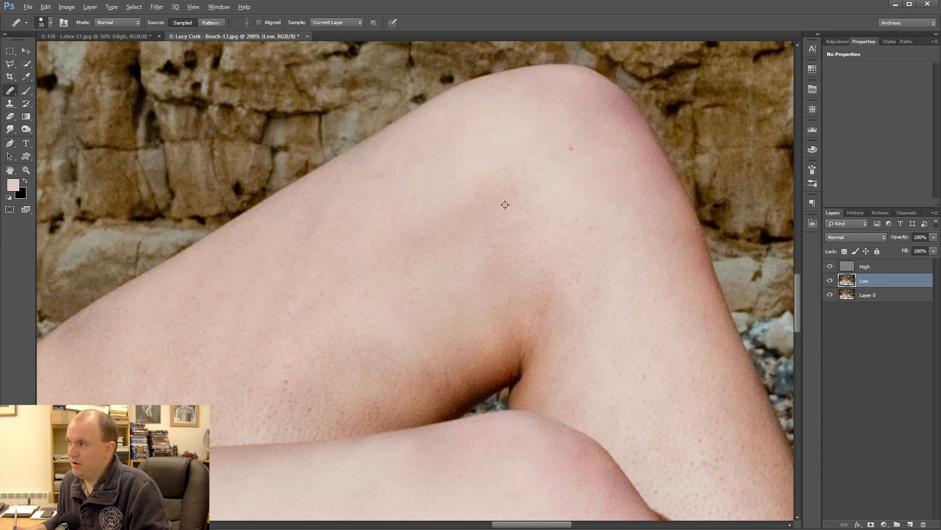
pyautogui.keyDown('alt'); pyautogui.click(432, 202); pyautogui.keyUp('alt')
pyautogui.moveTo(297, 309)
pyautogui.mouseDown()
pyautogui.moveTo(266, 324)
pyautogui.moveTo(321, 255)
pyautogui.moveTo(311, 248)
pyautogui.moveTo(340, 221)
pyautogui.moveTo(370, 235)
pyautogui.mouseUp()
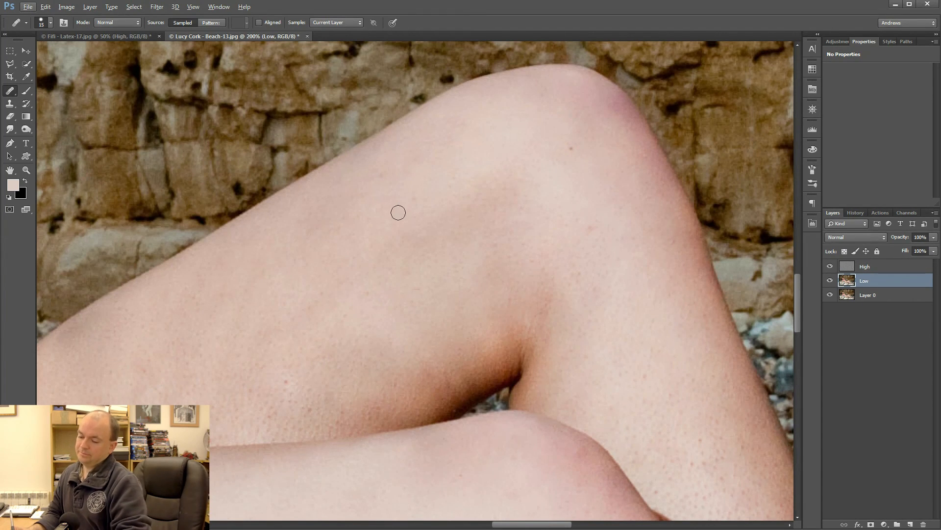
# Step: Examine the skin tones across the legs and the rest of the figure at 50% zoom
pyautogui.scroll(-2, 402, 202)
pyautogui.scroll(-1, 392, 312)
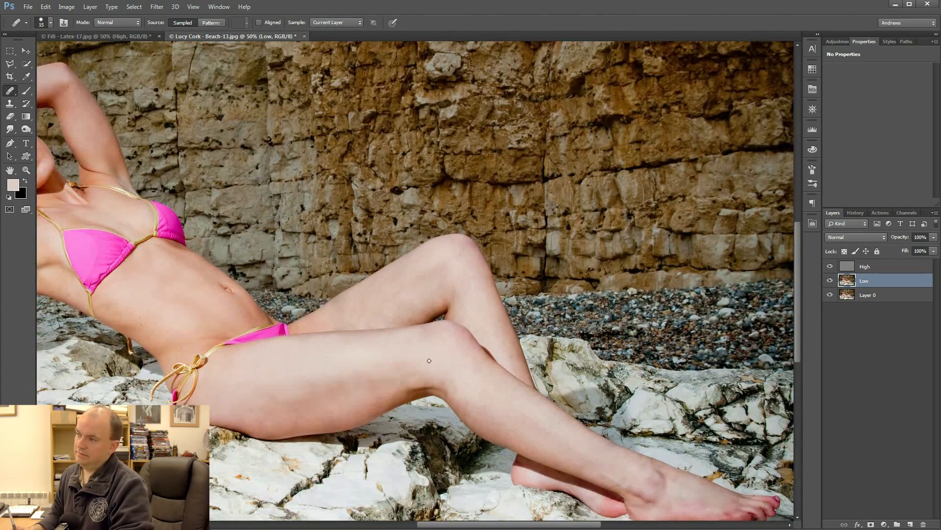
pyautogui.moveTo(429, 401); pyautogui.dragTo(476, 218)
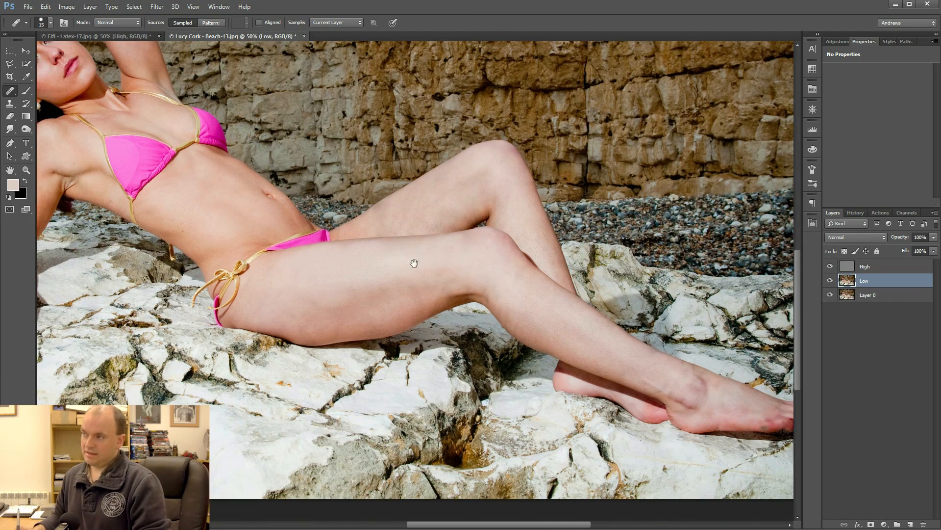
pyautogui.moveTo(407, 277); pyautogui.dragTo(505, 338)
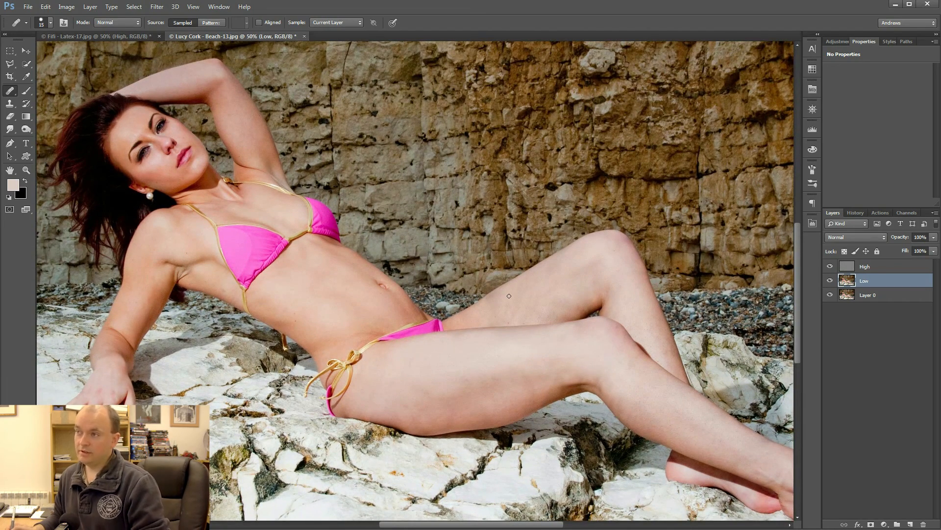